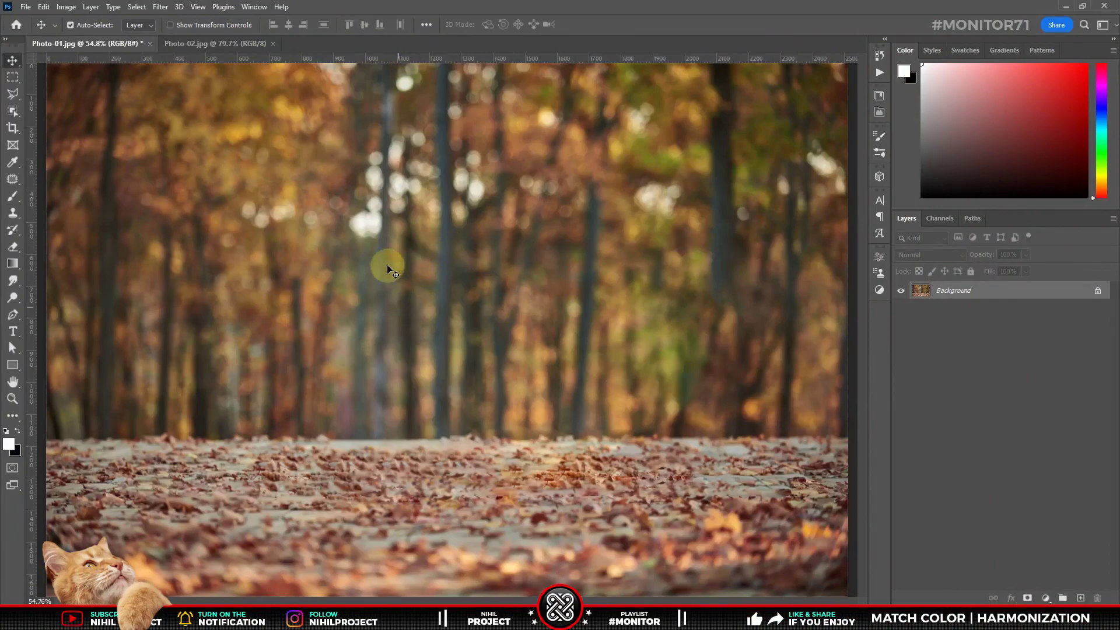
Step: Drag the floating-woman photo from Photo-02 into the forest document Photo-01
{"action": "left_click", "coordinate": [214, 43]}
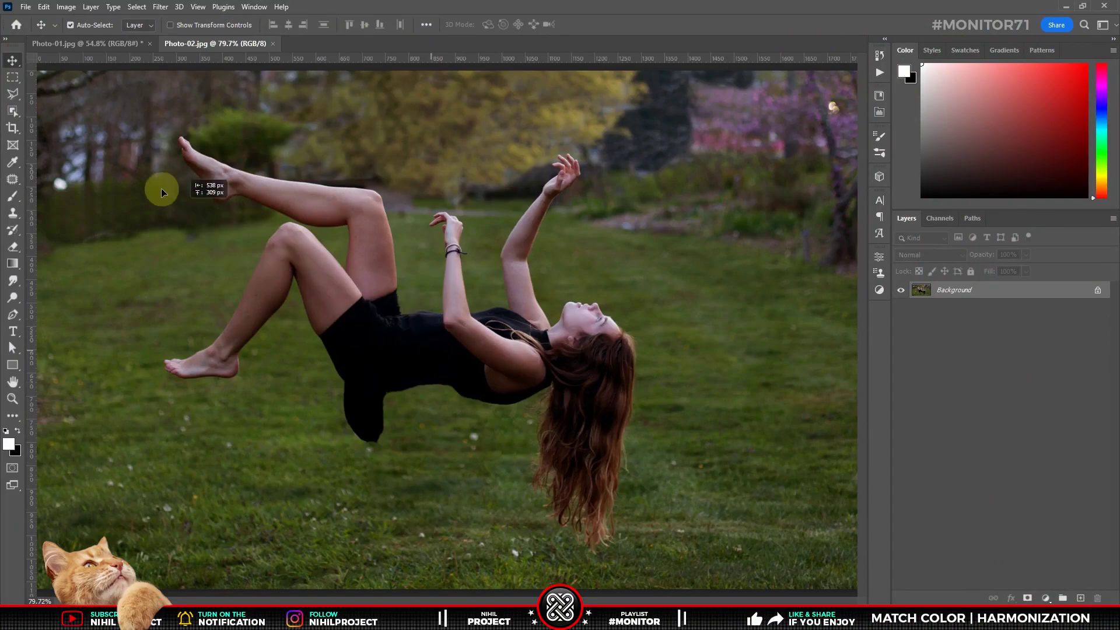
{"action": "left_click", "coordinate": [70, 44]}
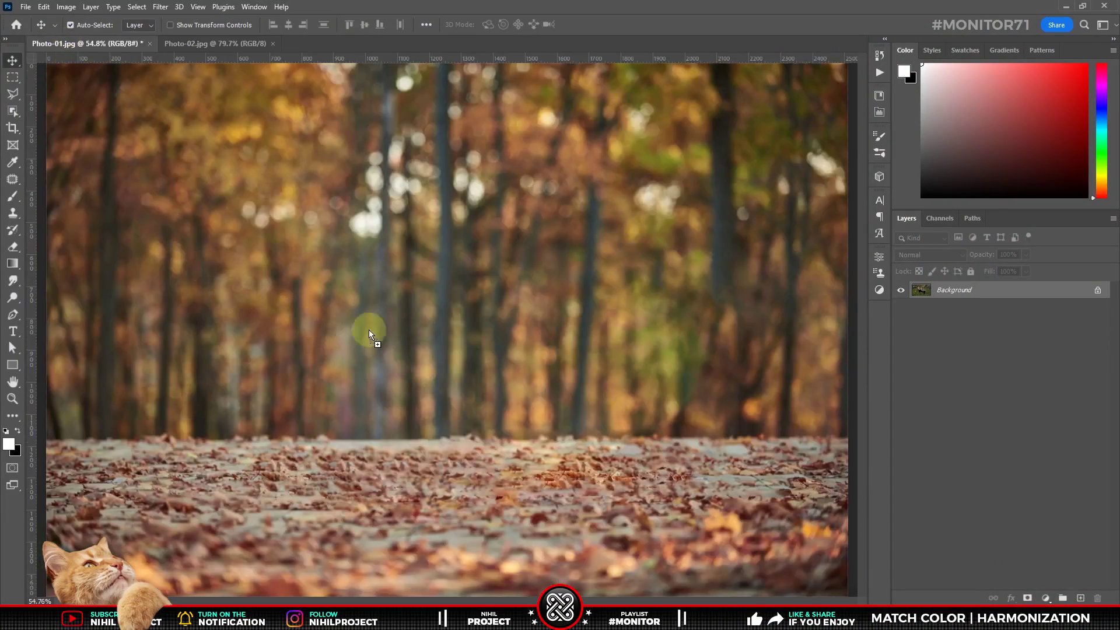
{"action": "left_click_drag", "start_coordinate": [182, 249], "coordinate": [445, 315]}
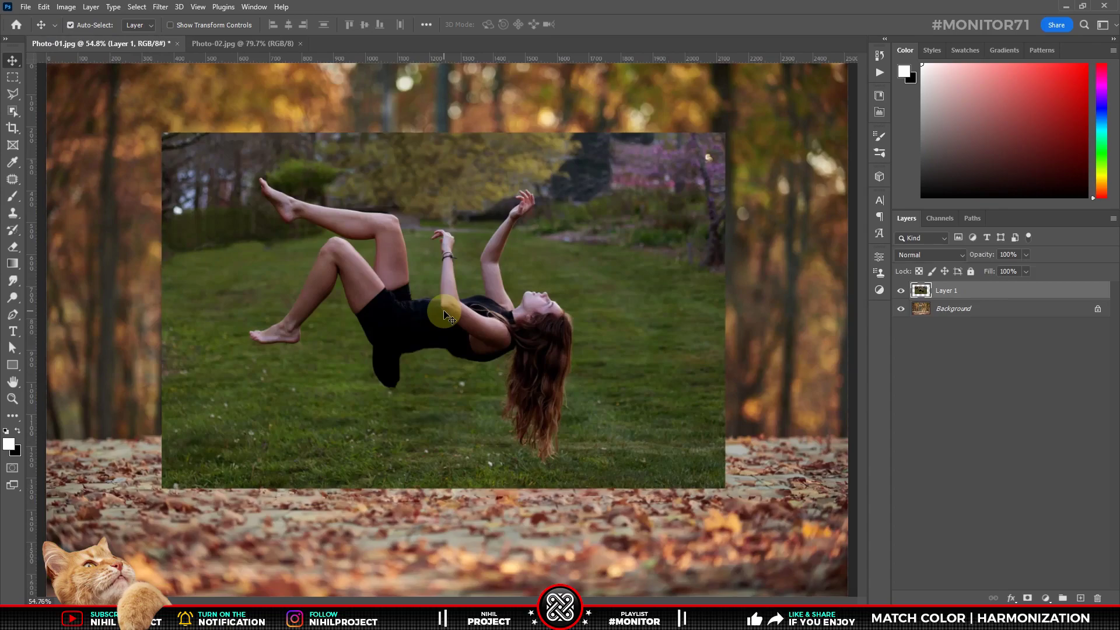
Step: Enlarge and slightly rotate the woman's layer with Free Transform, then fit the image on screen
{"action": "key", "text": "ctrl+t"}
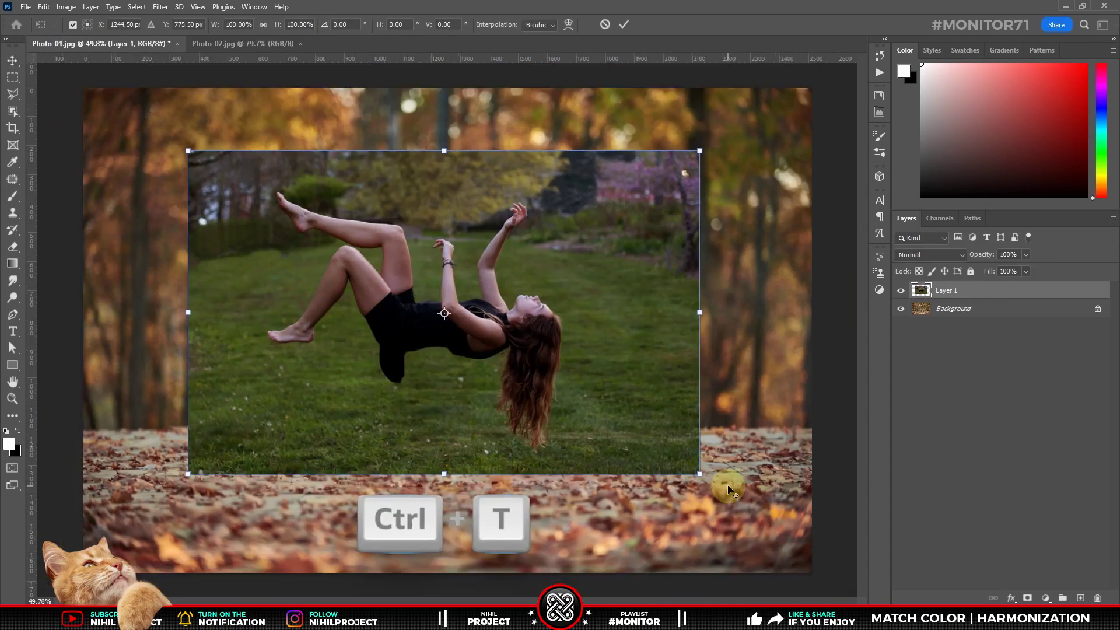
{"action": "mouse_move", "coordinate": [699, 473]}
{"action": "left_mouse_down"}
{"action": "mouse_move", "coordinate": [780, 530]}
{"action": "mouse_move", "coordinate": [823, 519]}
{"action": "mouse_move", "coordinate": [700, 422]}
{"action": "left_mouse_up"}
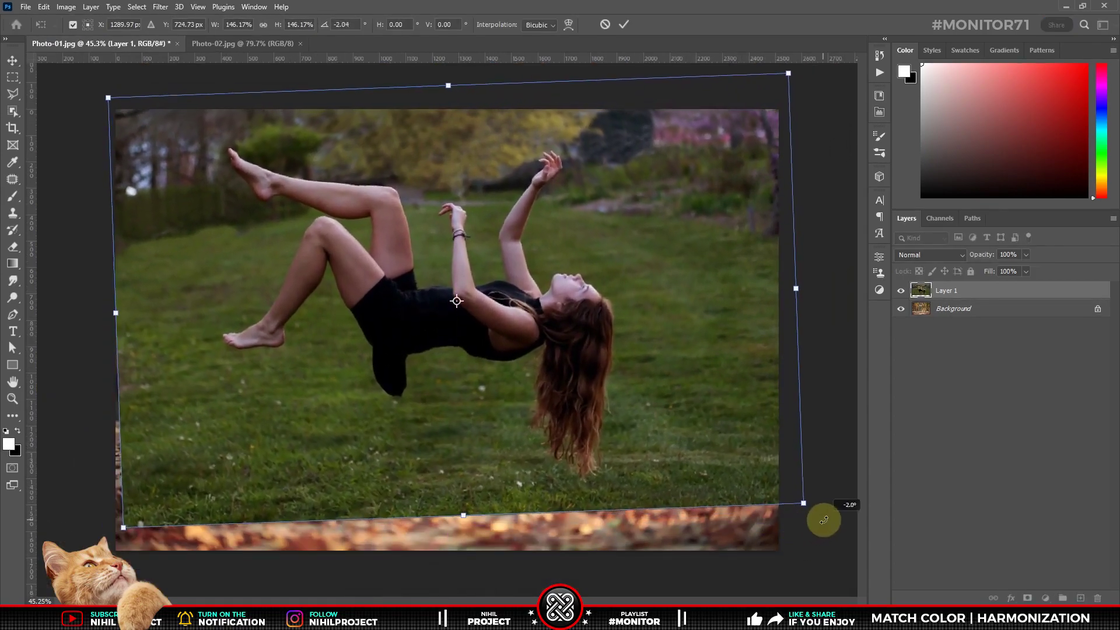
{"action": "key", "text": "Return"}
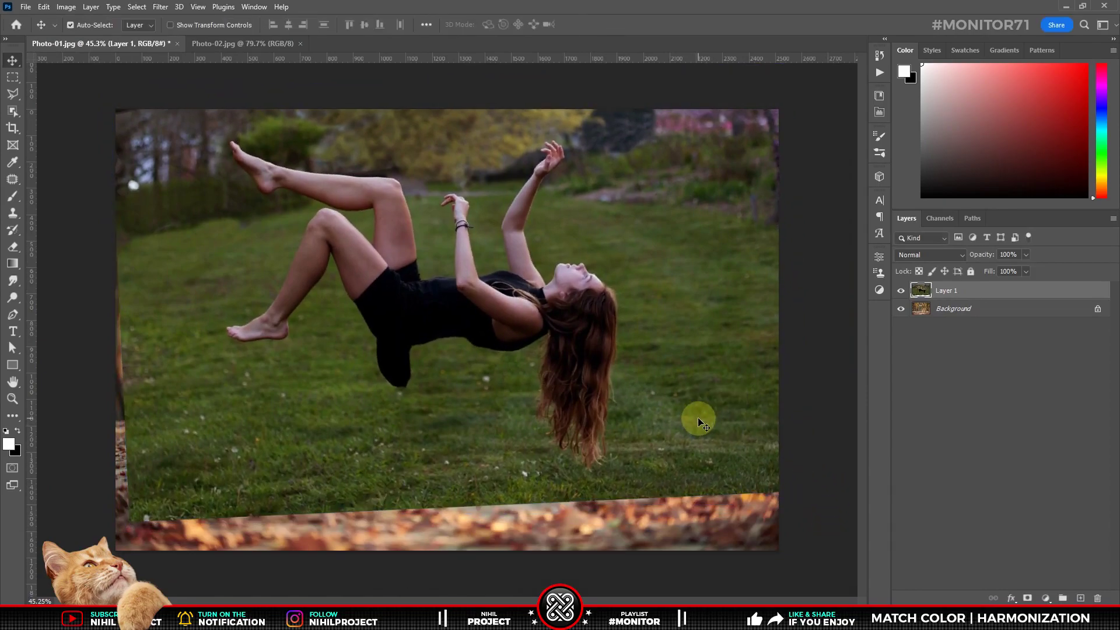
{"action": "key", "text": "ctrl+0"}
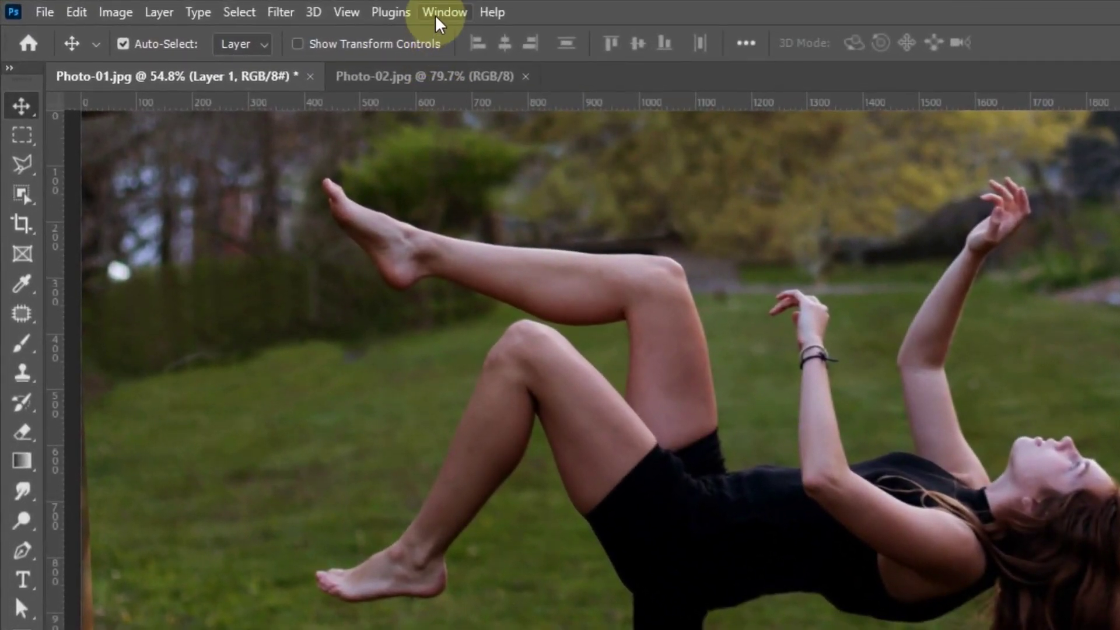
Step: Mask away the grass behind the woman with Remove Background from the Properties panel
{"action": "left_click", "coordinate": [435, 15]}
{"action": "left_click", "coordinate": [495, 271]}
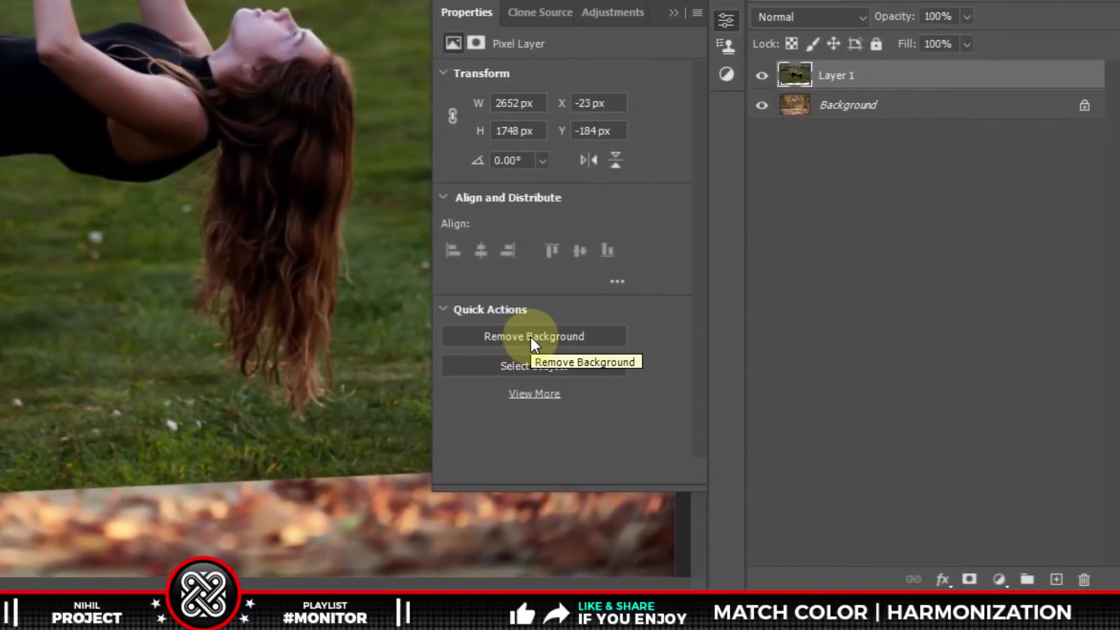
{"action": "left_click", "coordinate": [635, 390]}
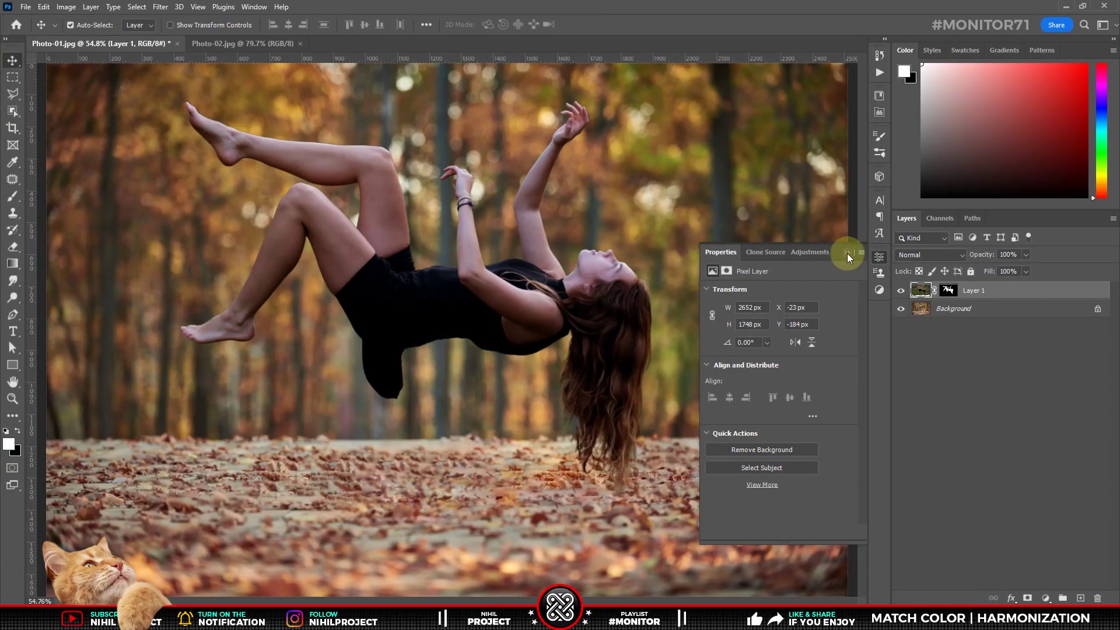
{"action": "left_click", "coordinate": [847, 253]}
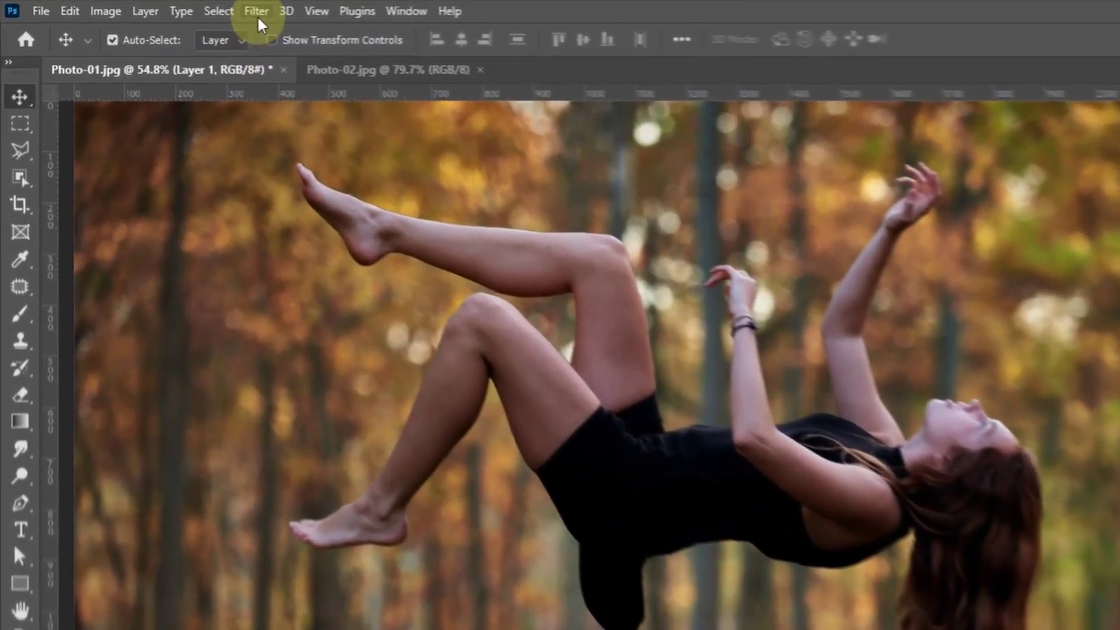
Step: Enable the Harmonization neural filter with the forest Background as the reference image
{"action": "left_click", "coordinate": [161, 7]}
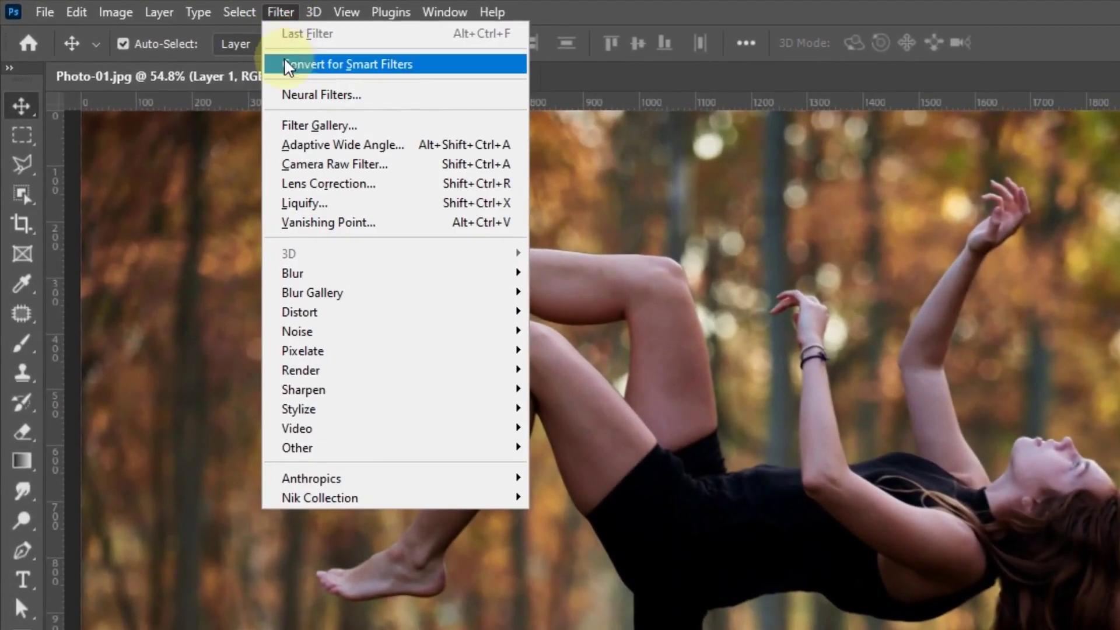
{"action": "left_click", "coordinate": [330, 95]}
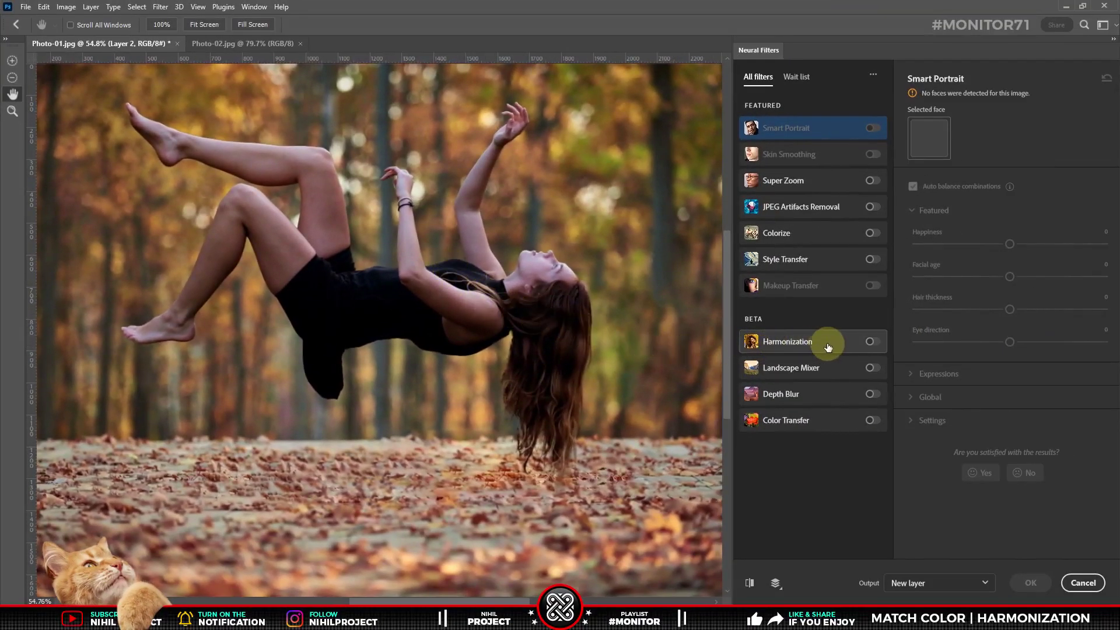
{"action": "left_click", "coordinate": [871, 343]}
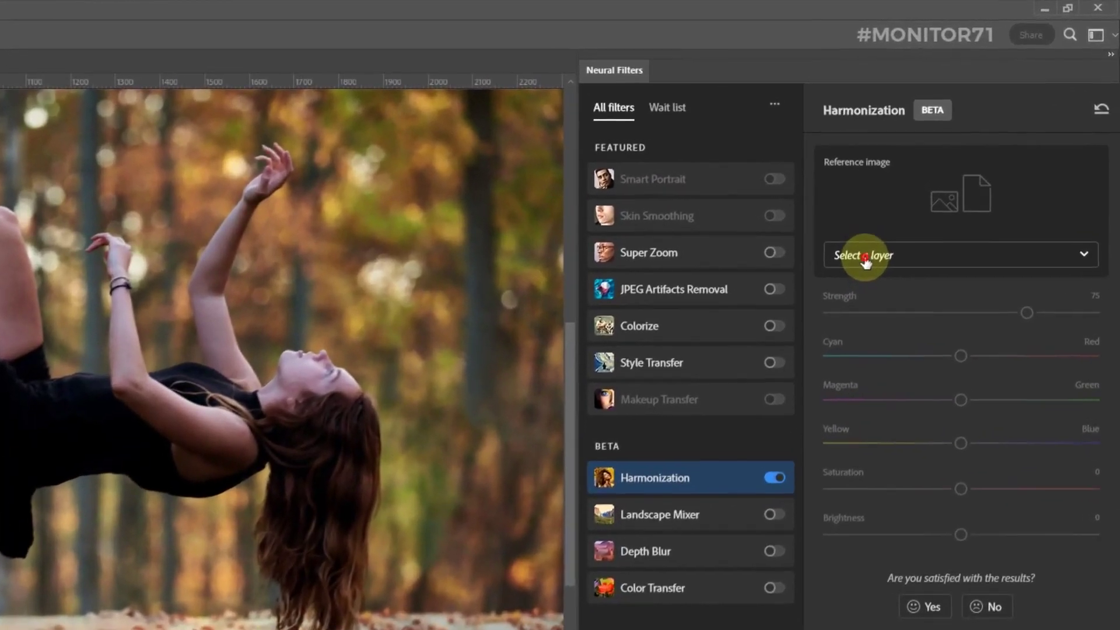
{"action": "left_click", "coordinate": [936, 184]}
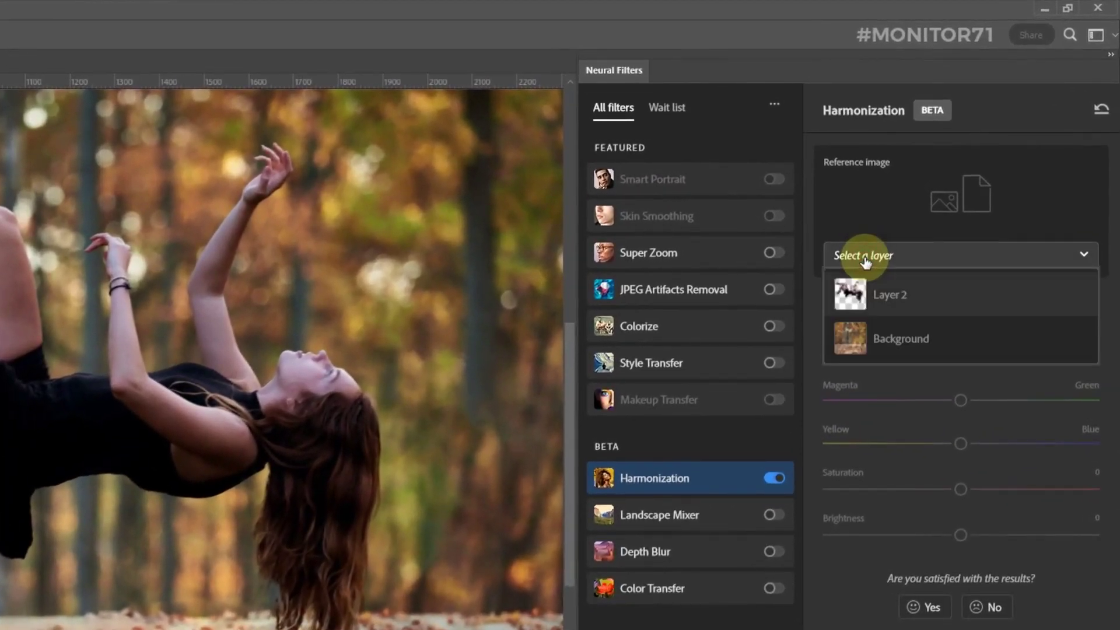
{"action": "left_click", "coordinate": [898, 345]}
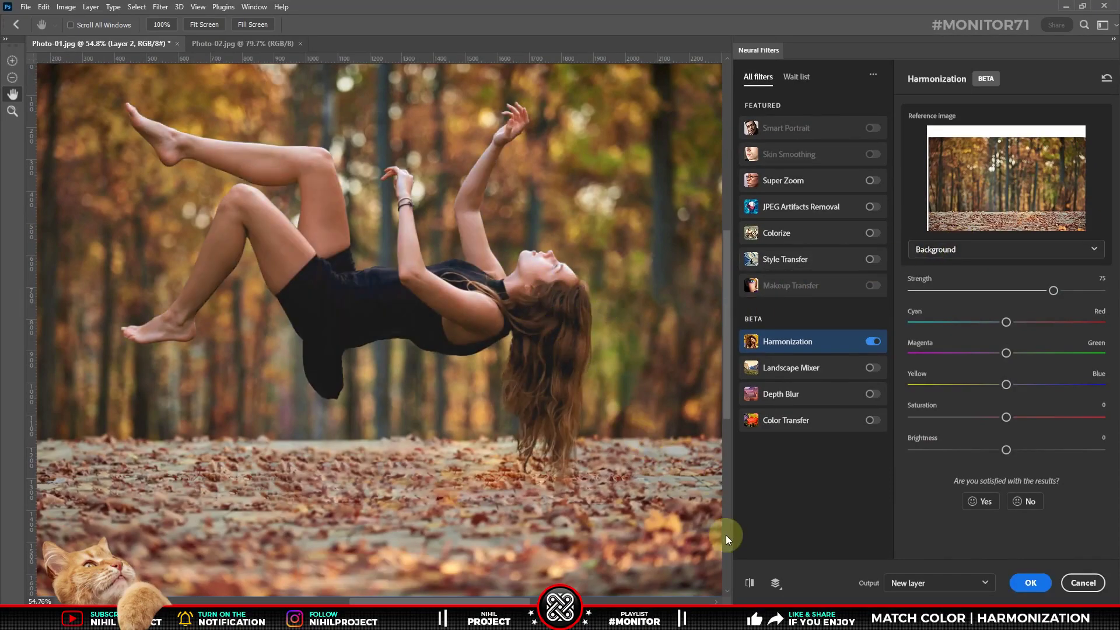
Step: Compare against the original and set Harmonization Strength to 75
{"action": "left_click", "coordinate": [750, 582]}
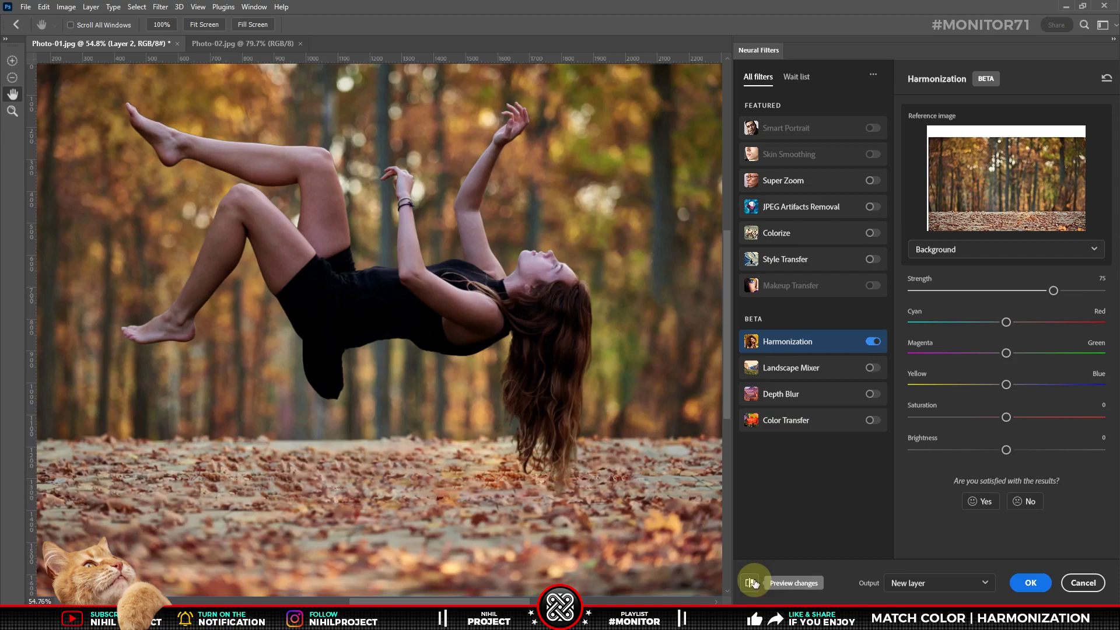
{"action": "left_click", "coordinate": [752, 582]}
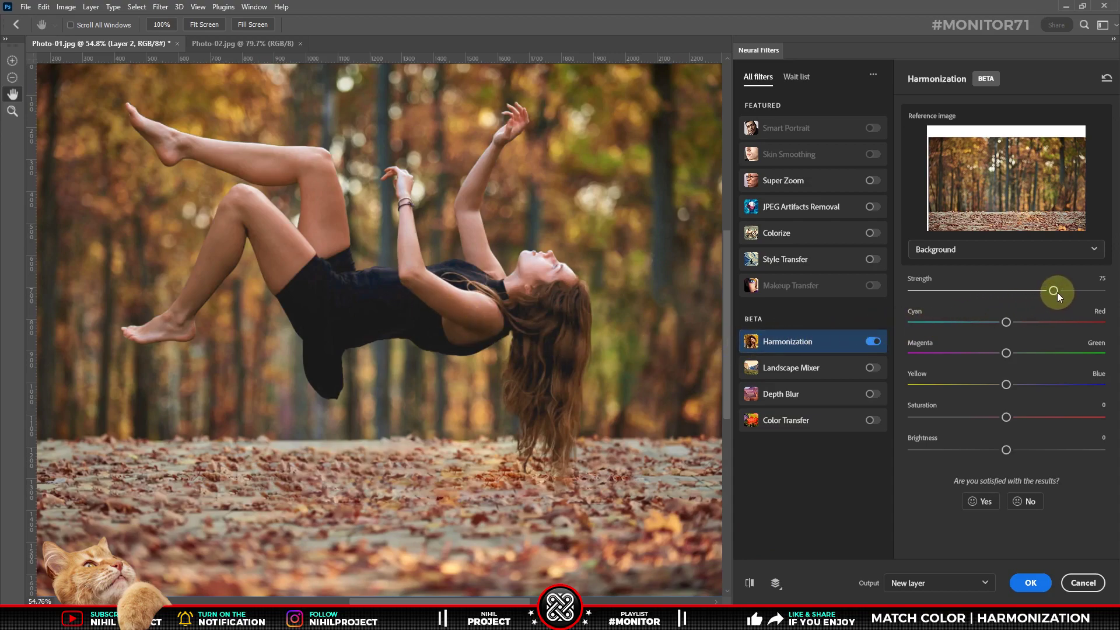
{"action": "left_click_drag", "start_coordinate": [1054, 290], "coordinate": [1108, 293]}
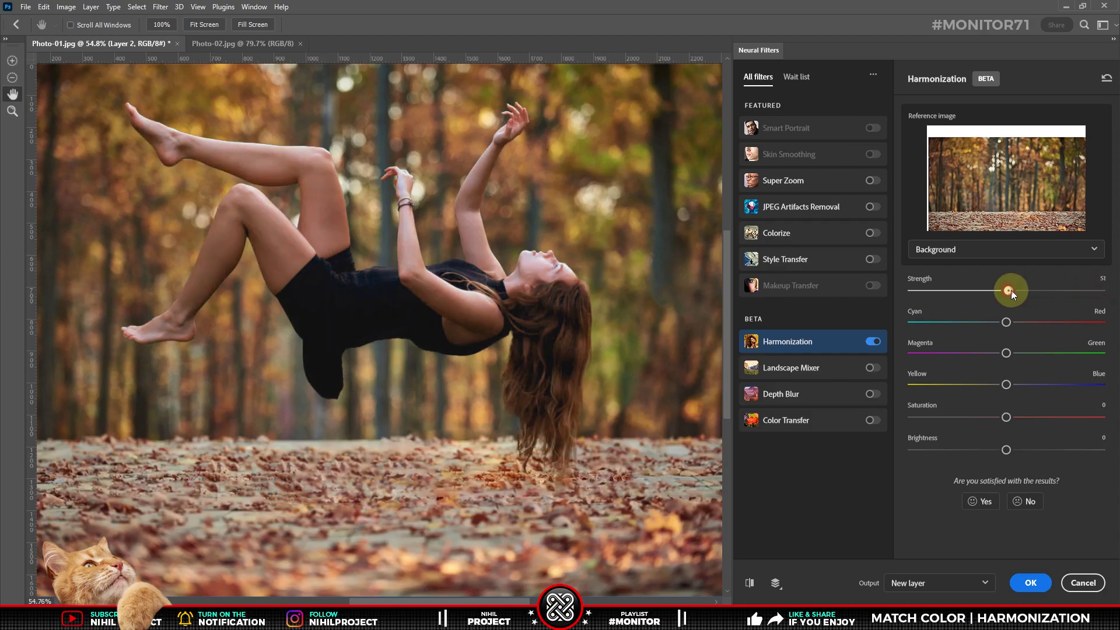
{"action": "left_click_drag", "start_coordinate": [1007, 295], "coordinate": [1040, 290]}
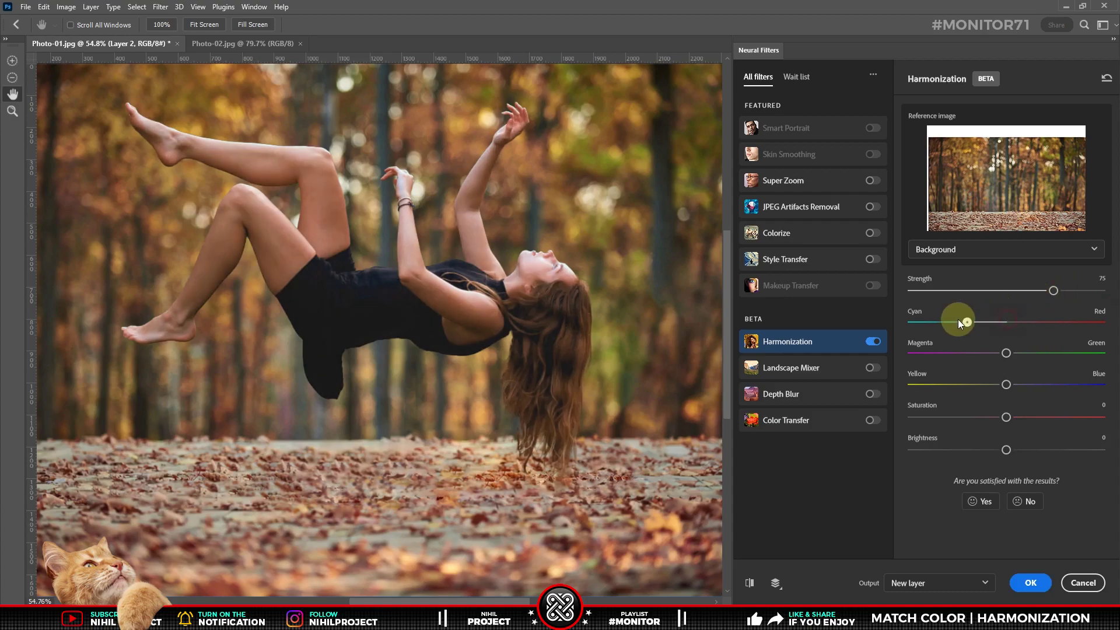
Step: Adjust Cyan–Red, nudge Yellow–Blue toward yellow, and keep saturation and brightness at zero
{"action": "left_click_drag", "start_coordinate": [953, 322], "coordinate": [1033, 322]}
{"action": "left_click_drag", "start_coordinate": [1007, 385], "coordinate": [1066, 385]}
{"action": "mouse_move", "coordinate": [1063, 416]}
{"action": "left_mouse_down"}
{"action": "mouse_move", "coordinate": [960, 418]}
{"action": "mouse_move", "coordinate": [1007, 420]}
{"action": "mouse_move", "coordinate": [1041, 449]}
{"action": "mouse_move", "coordinate": [1073, 447]}
{"action": "mouse_move", "coordinate": [953, 447]}
{"action": "left_mouse_up"}
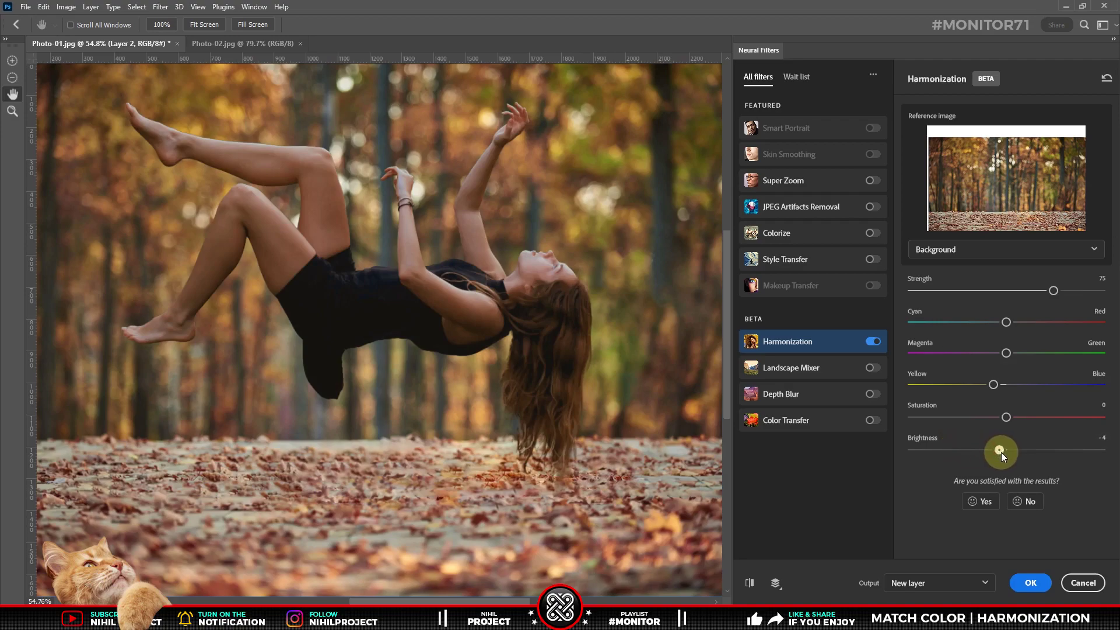
{"action": "left_click_drag", "start_coordinate": [1005, 453], "coordinate": [1006, 453]}
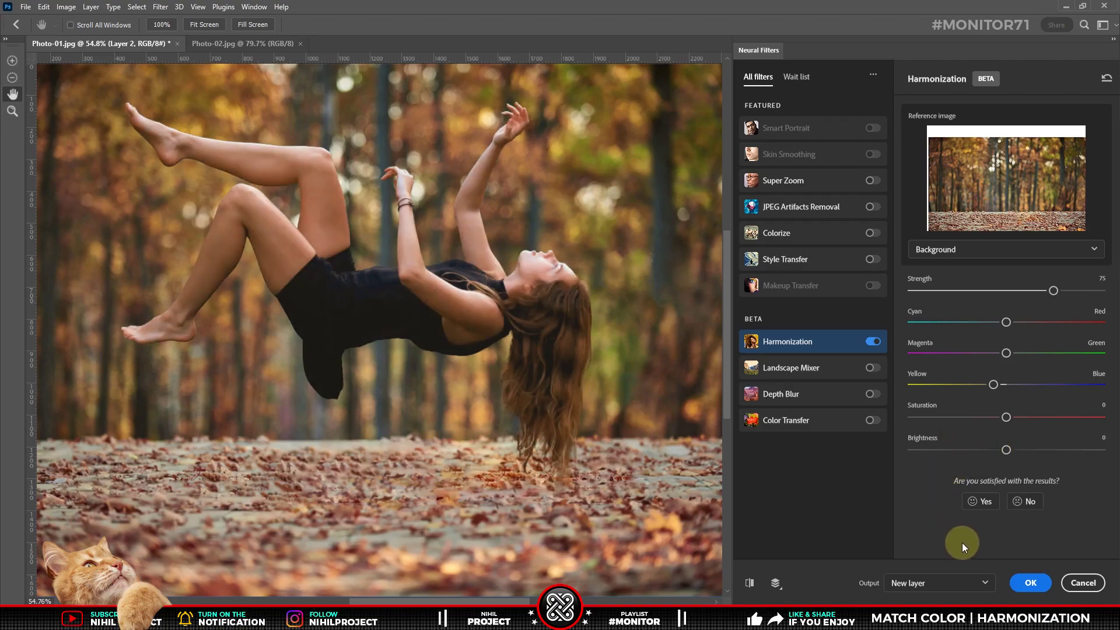
Step: Apply Harmonization as a new layer named Model
{"action": "left_click", "coordinate": [1022, 578]}
{"action": "double_click", "coordinate": [945, 290]}
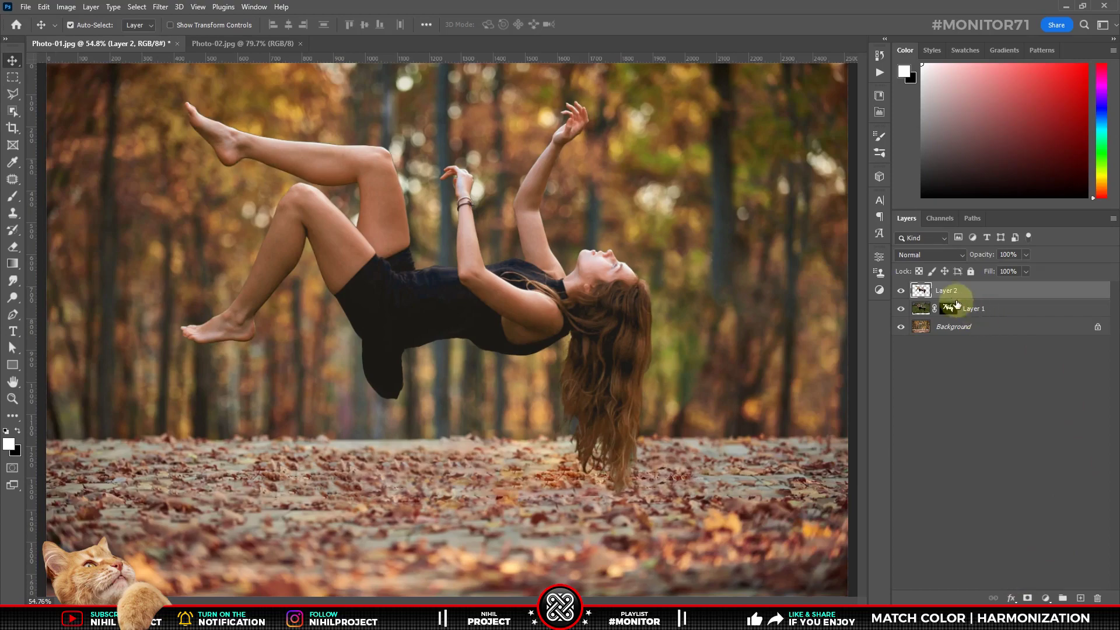
{"action": "type", "text": "Model"}
{"action": "key", "text": "Return"}
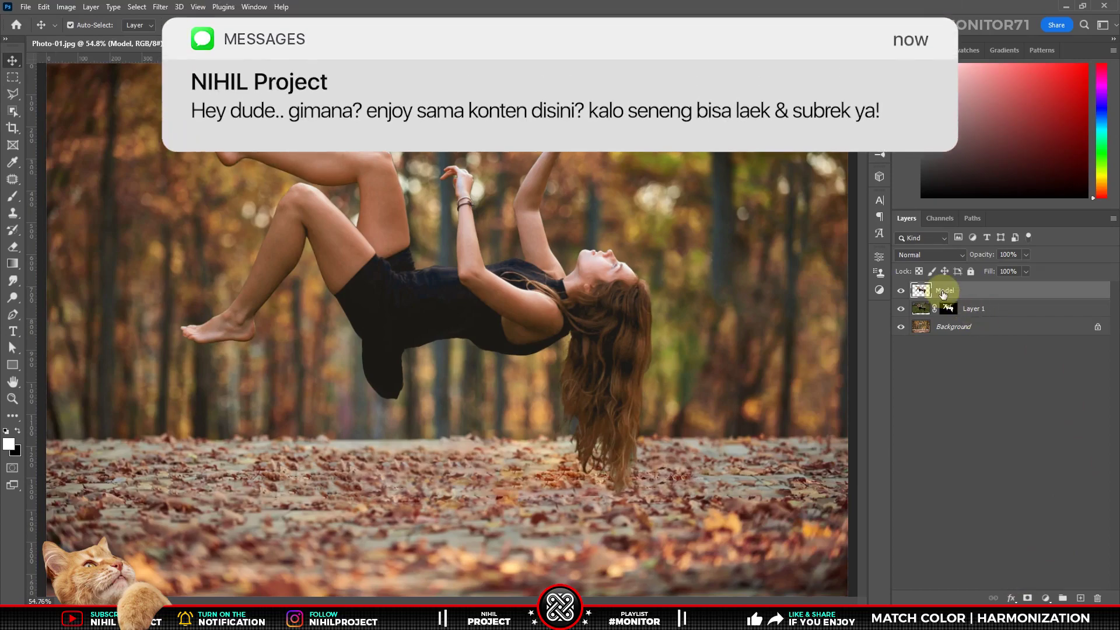
Step: Rename the original woman layer to orig and toggle Model's visibility to compare
{"action": "double_click", "coordinate": [973, 309]}
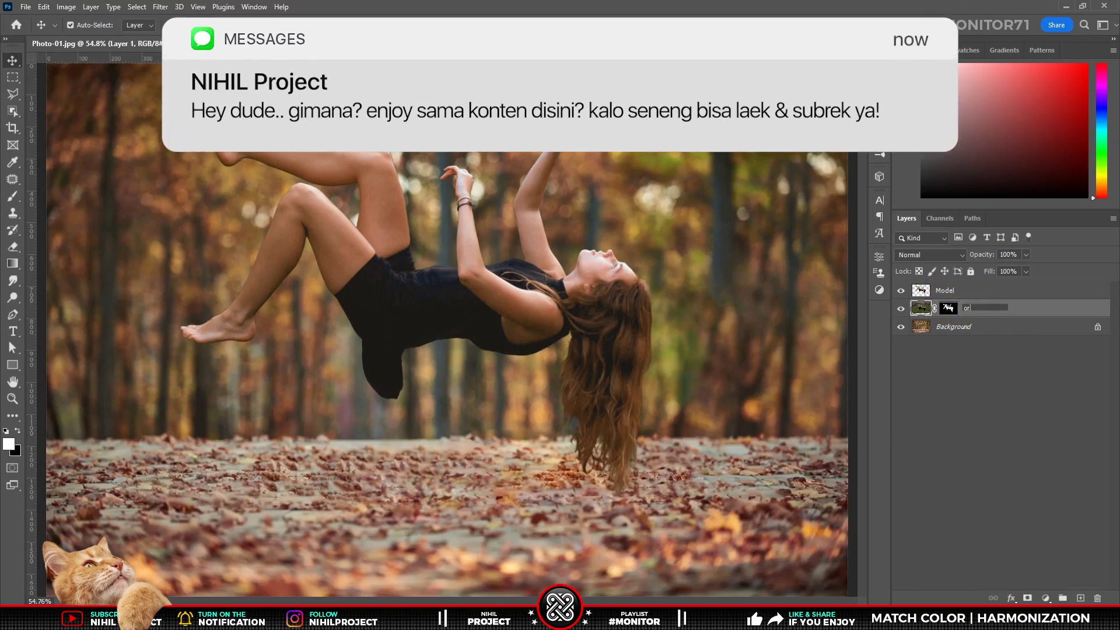
{"action": "type", "text": "orig"}
{"action": "key", "text": "Return"}
{"action": "left_click", "coordinate": [978, 294]}
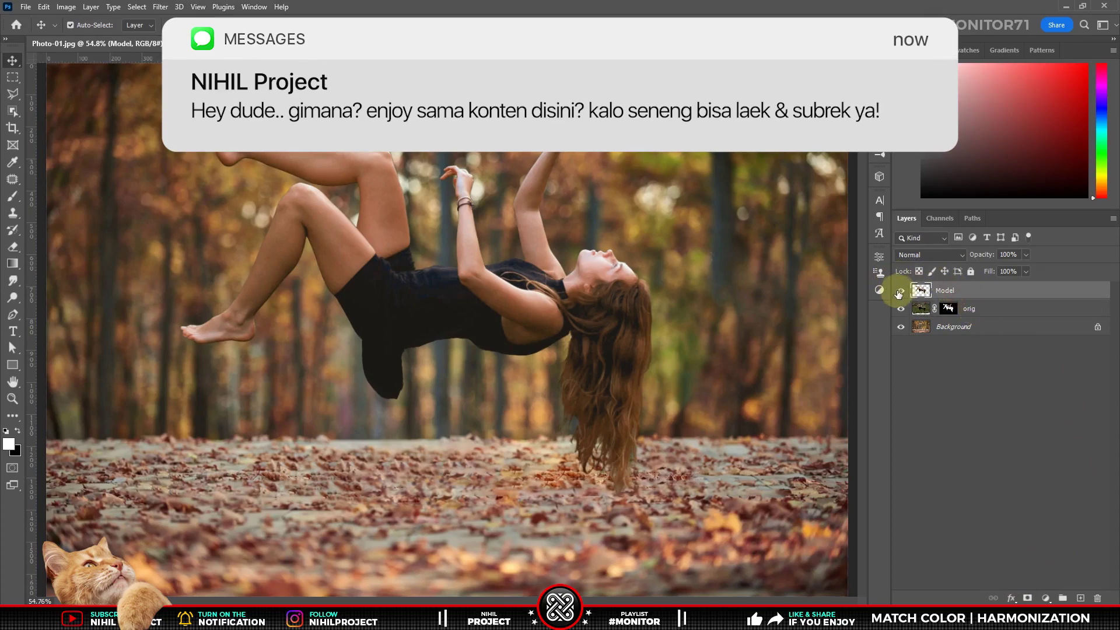
{"action": "left_click", "coordinate": [901, 290]}
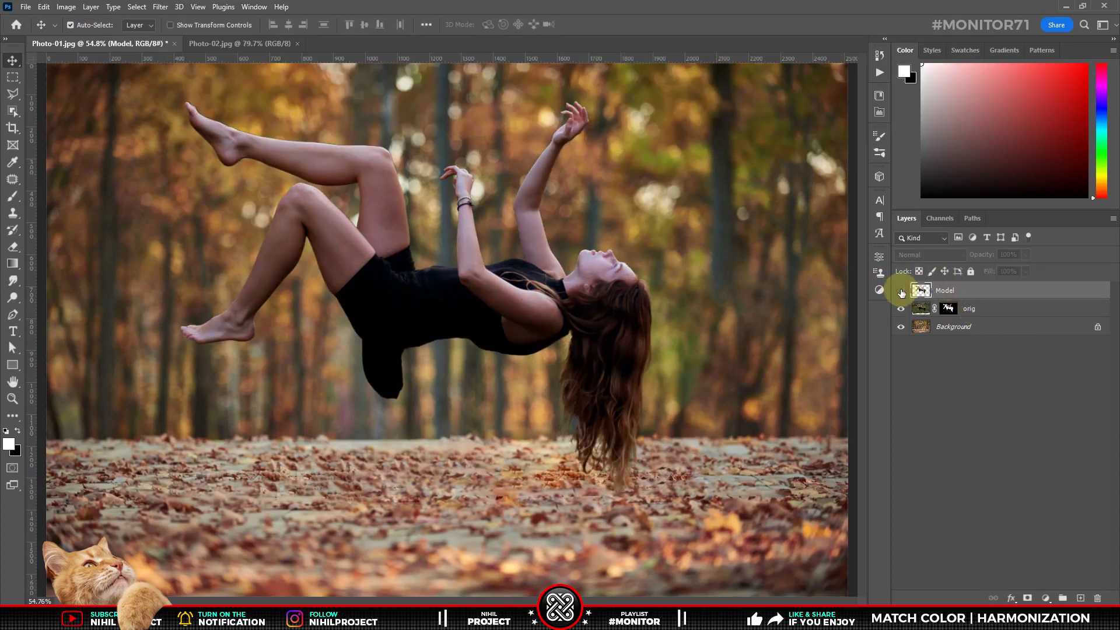
{"action": "left_click", "coordinate": [902, 291]}
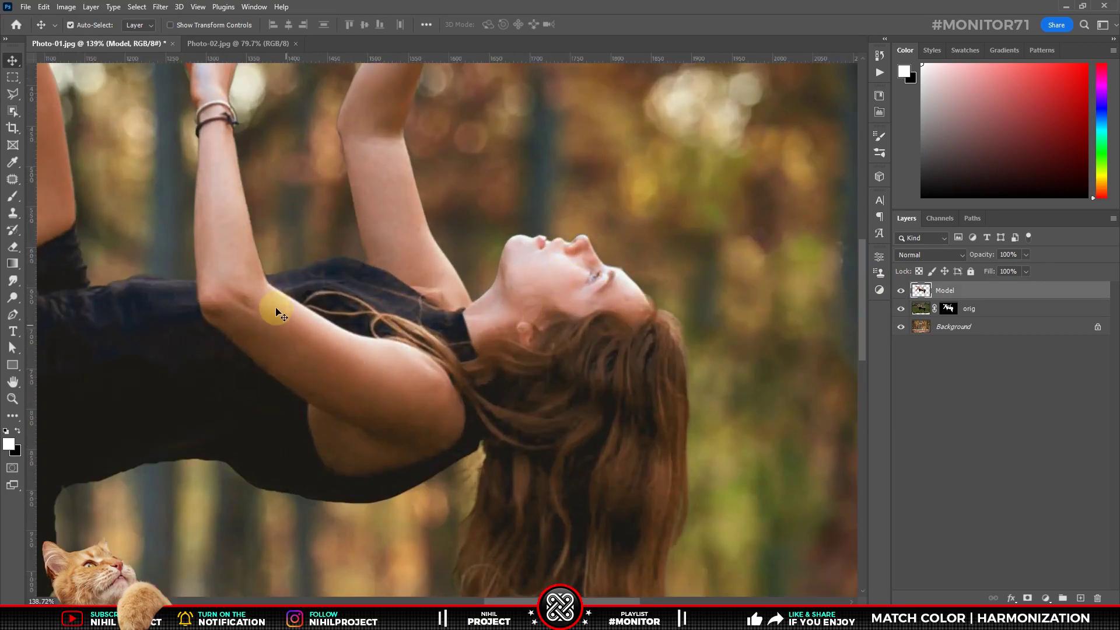
Step: Add a Selective Color adjustment layer clipped to the Model layer
{"action": "key", "text": "ctrl+0"}
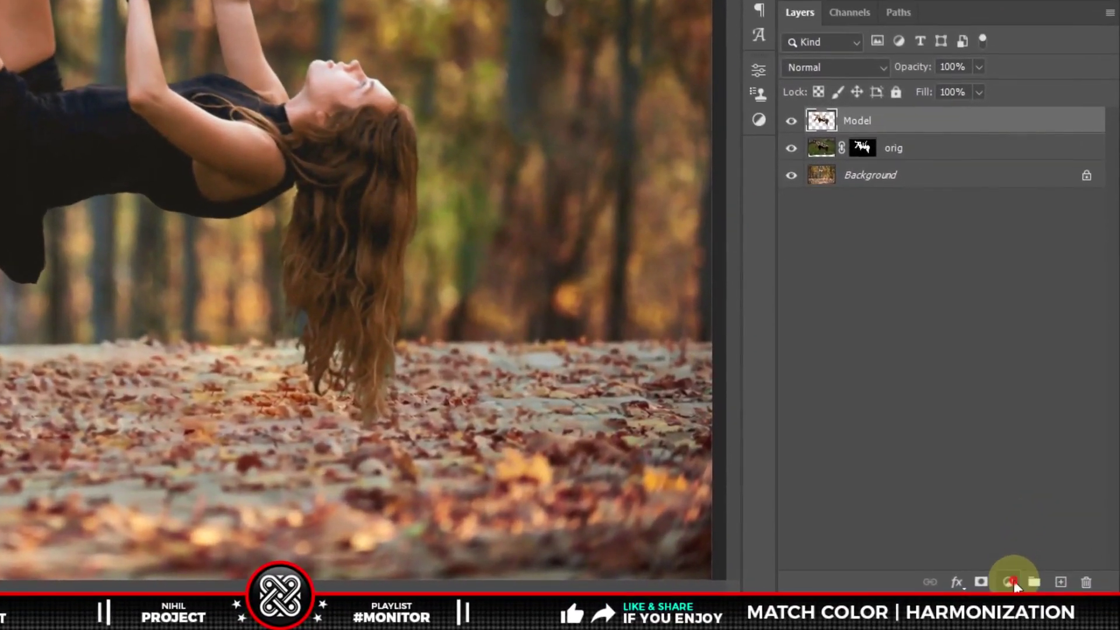
{"action": "left_click", "coordinate": [1046, 598]}
{"action": "left_click", "coordinate": [1014, 571]}
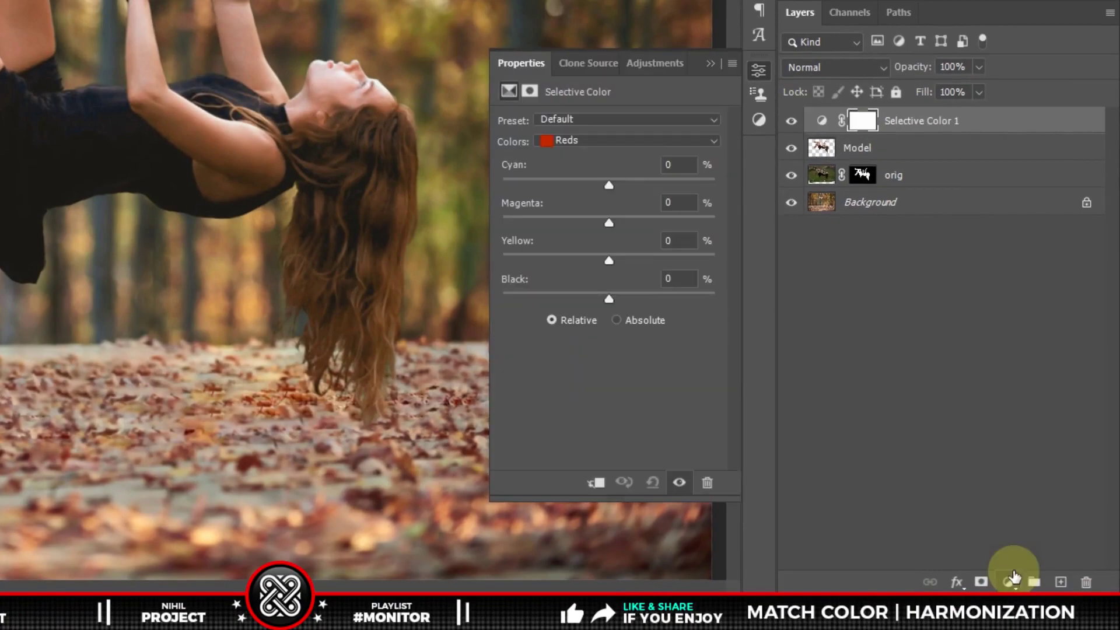
{"action": "left_click", "coordinate": [597, 482]}
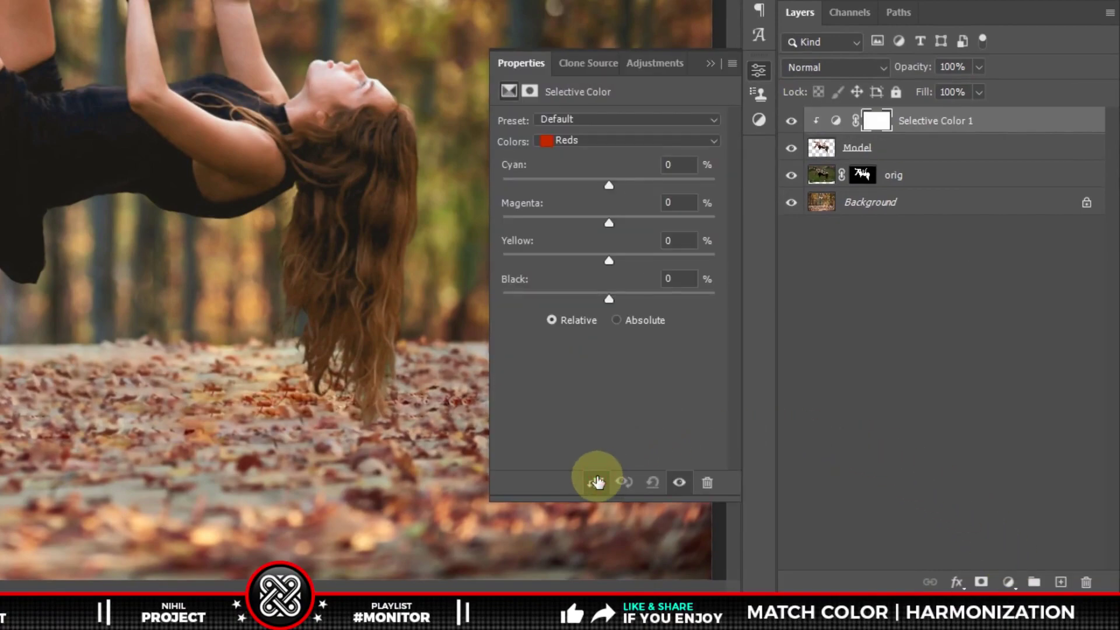
Step: Set the Selective Color Whites range to Yellow -8
{"action": "left_click", "coordinate": [591, 141]}
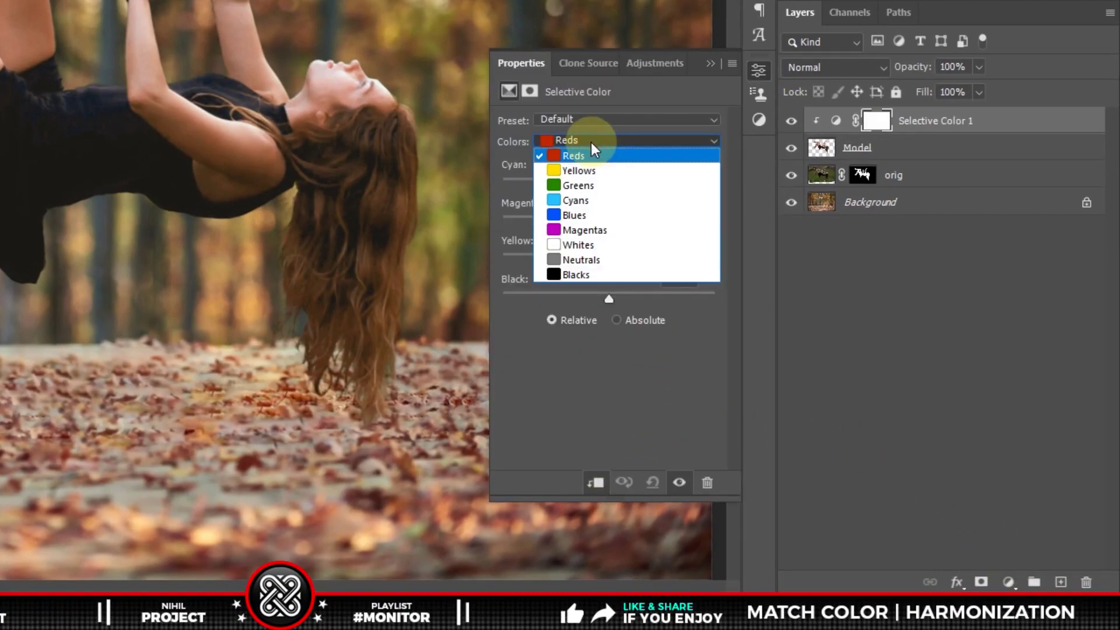
{"action": "left_click", "coordinate": [600, 242]}
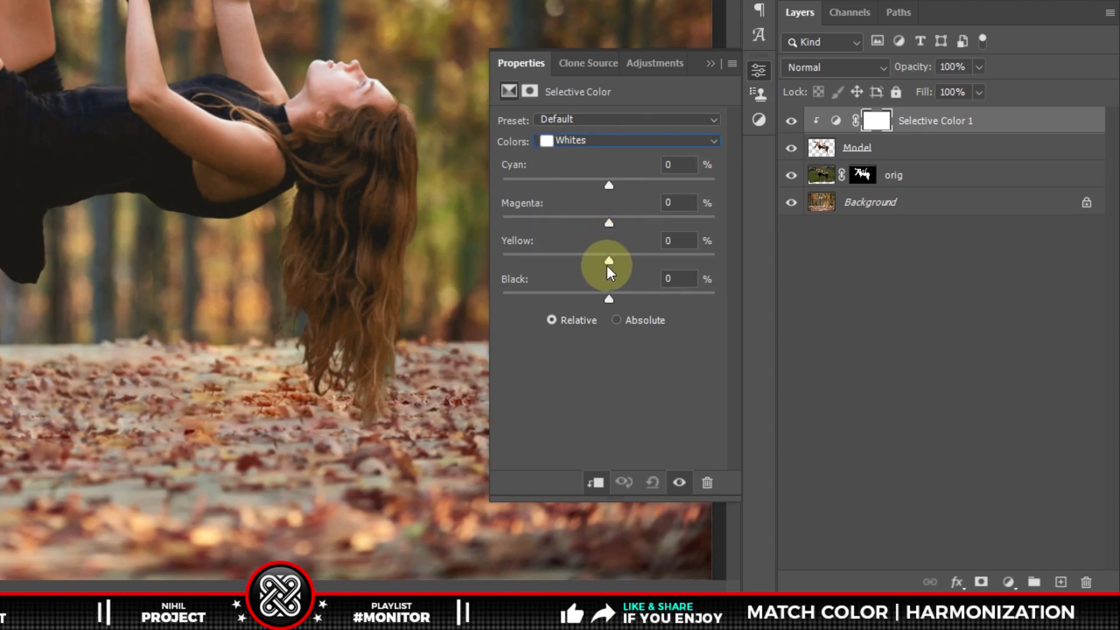
{"action": "left_click_drag", "start_coordinate": [608, 267], "coordinate": [646, 264]}
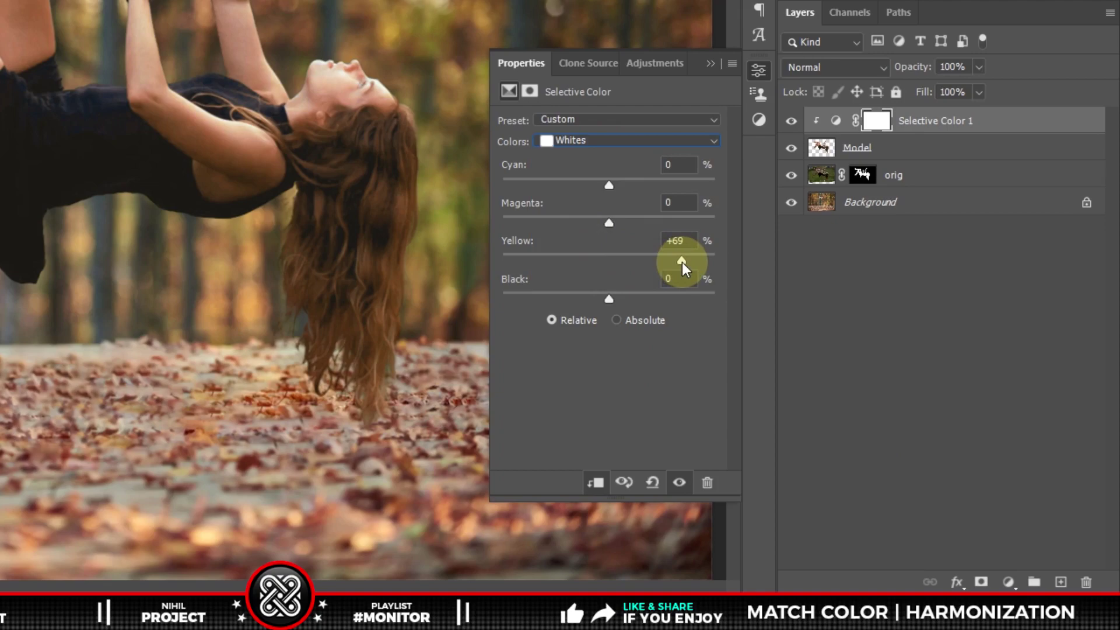
{"action": "left_click_drag", "start_coordinate": [682, 261], "coordinate": [519, 261]}
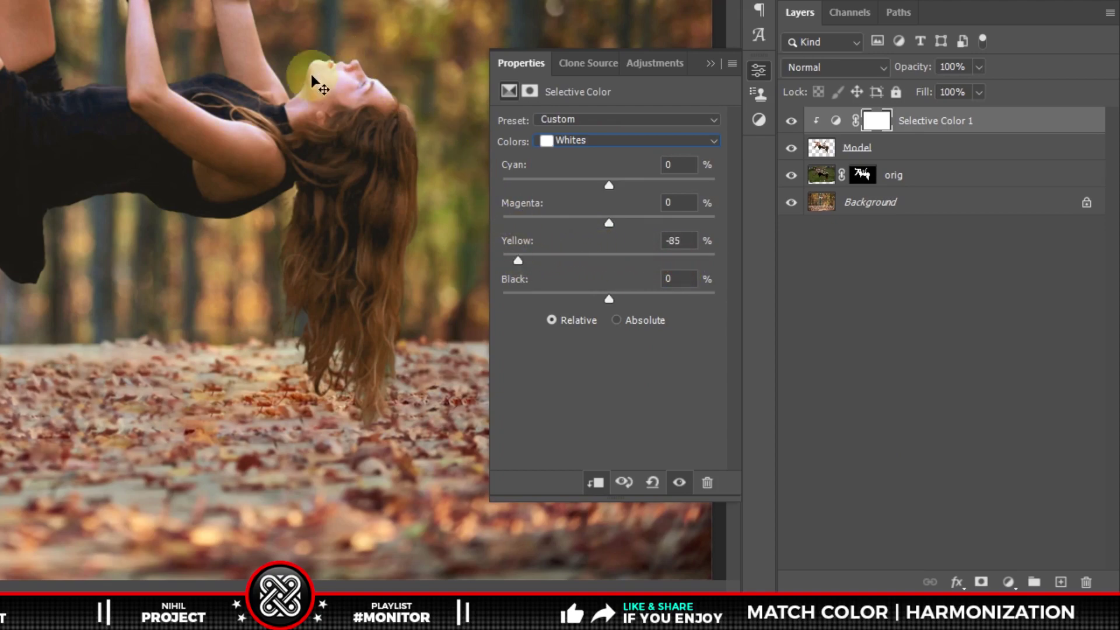
{"action": "left_click_drag", "start_coordinate": [517, 260], "coordinate": [605, 264]}
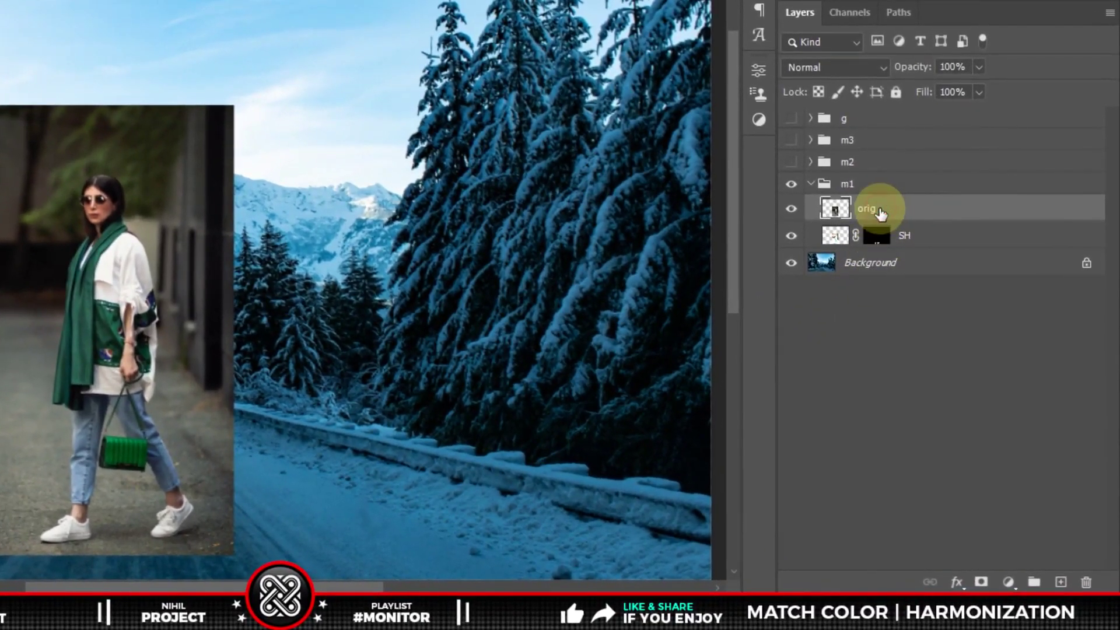
Step: Remove the green-scarf woman's street background from her orig layer via Properties
{"action": "left_click", "coordinate": [759, 69]}
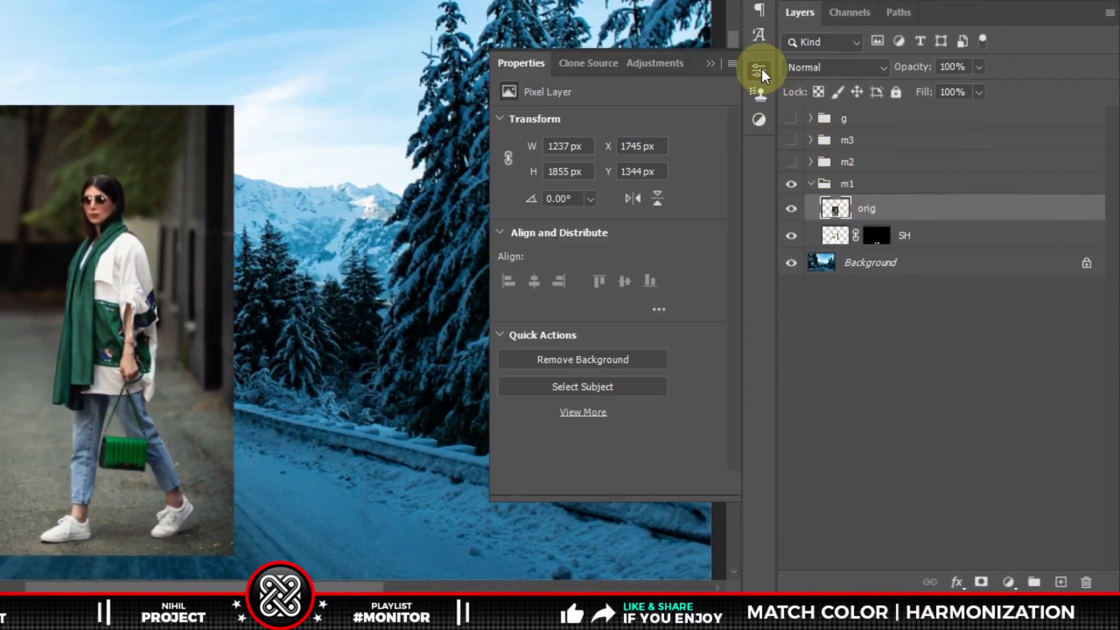
{"action": "left_click", "coordinate": [581, 361]}
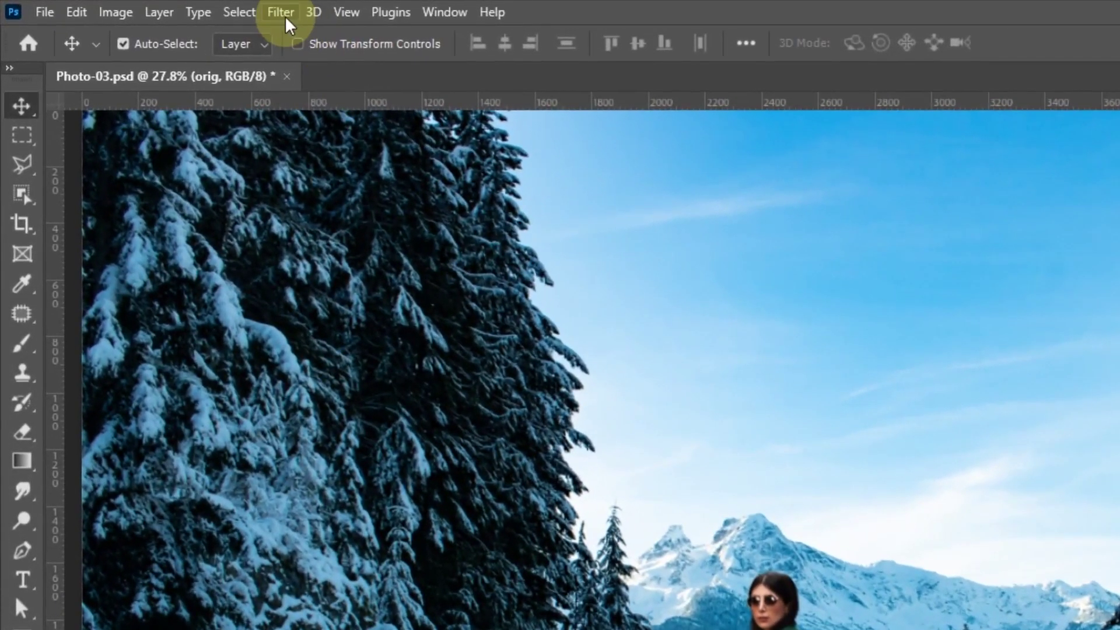
Step: Enable the Harmonization neural filter with Background as the reference layer
{"action": "left_click", "coordinate": [245, 10]}
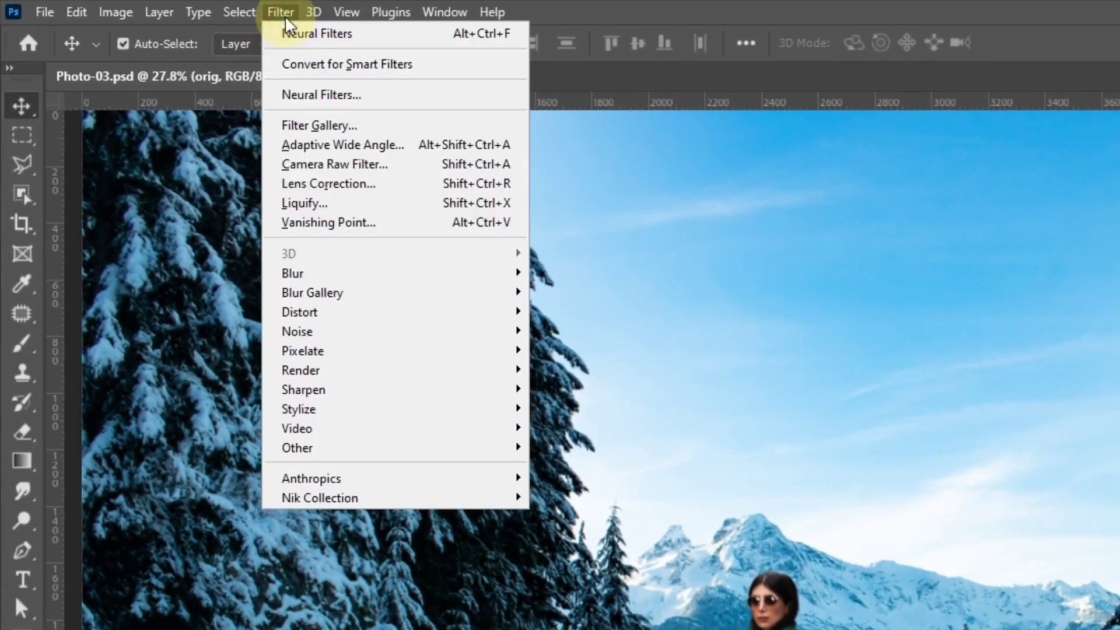
{"action": "left_click", "coordinate": [323, 98]}
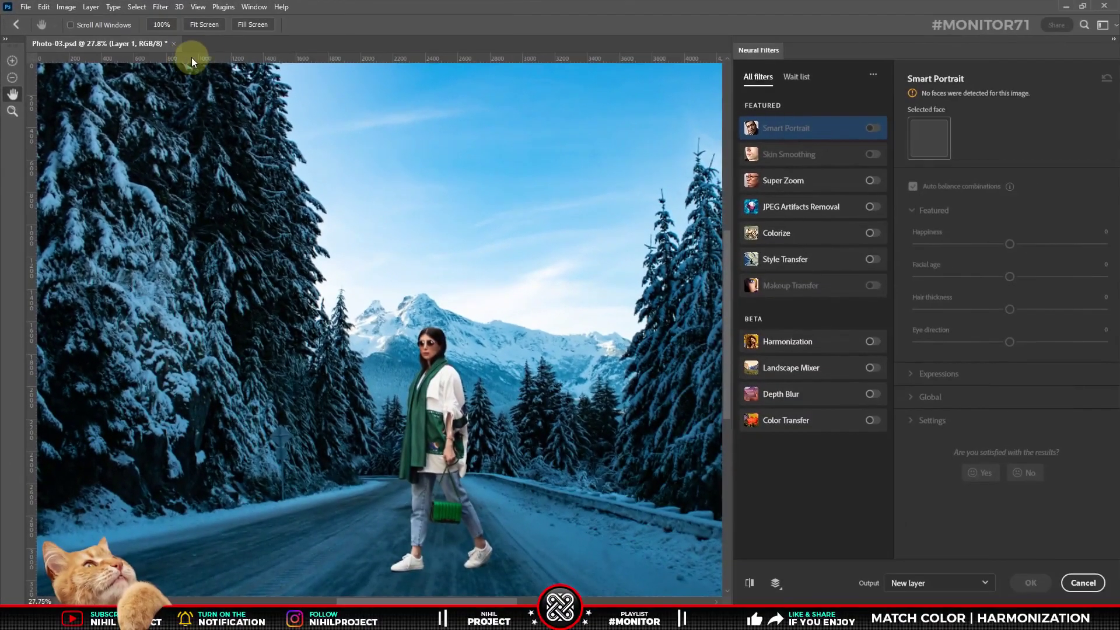
{"action": "left_click", "coordinate": [251, 25]}
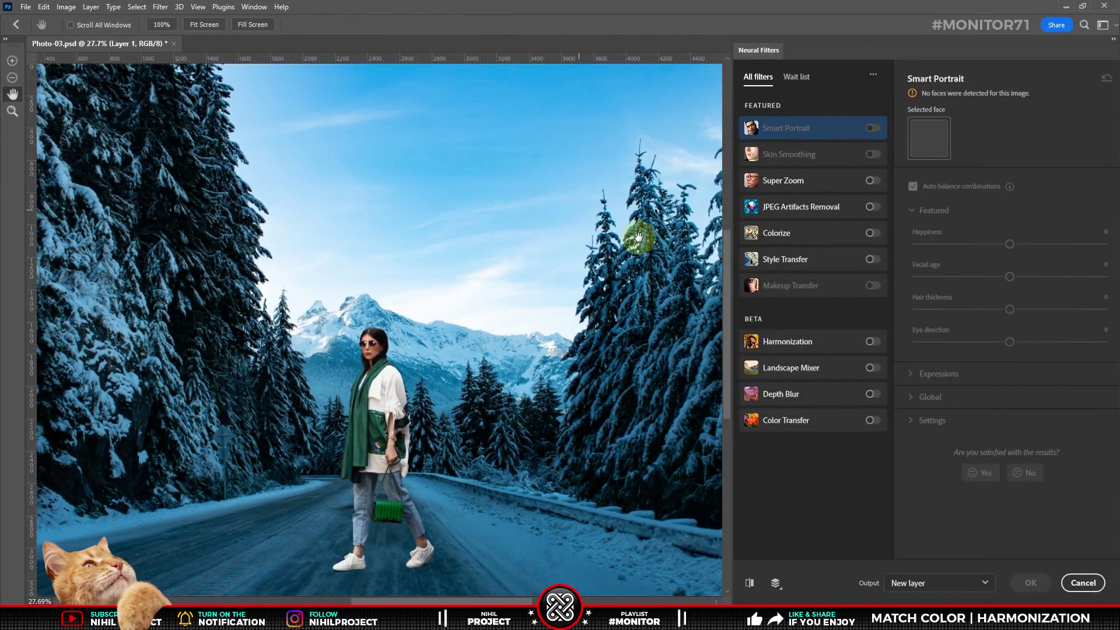
{"action": "left_click", "coordinate": [870, 343]}
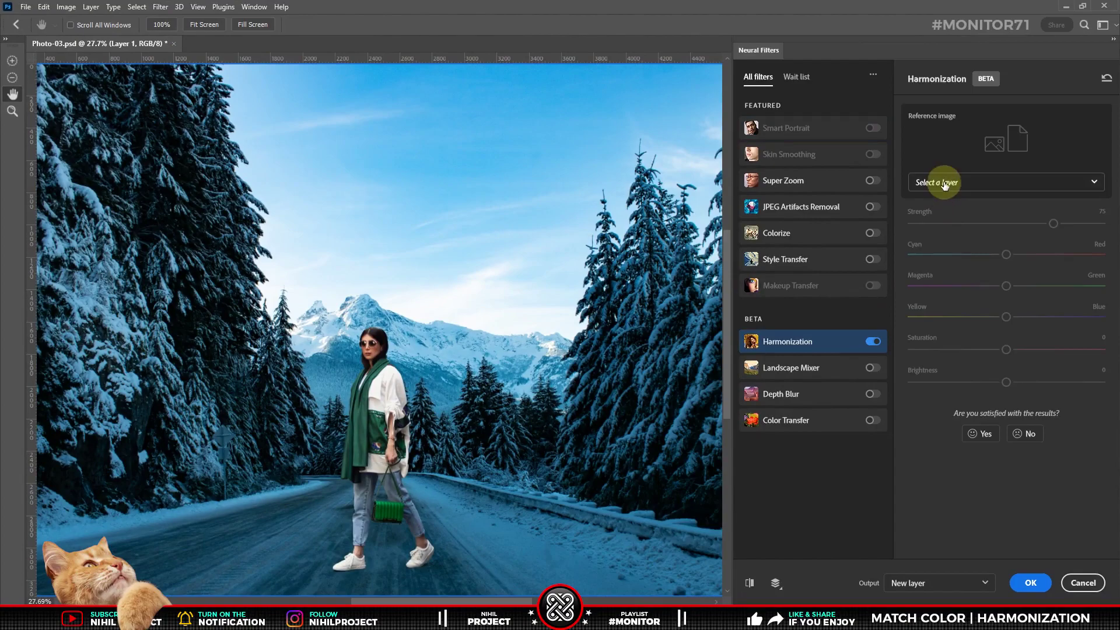
{"action": "left_click", "coordinate": [945, 182]}
{"action": "left_click", "coordinate": [942, 399]}
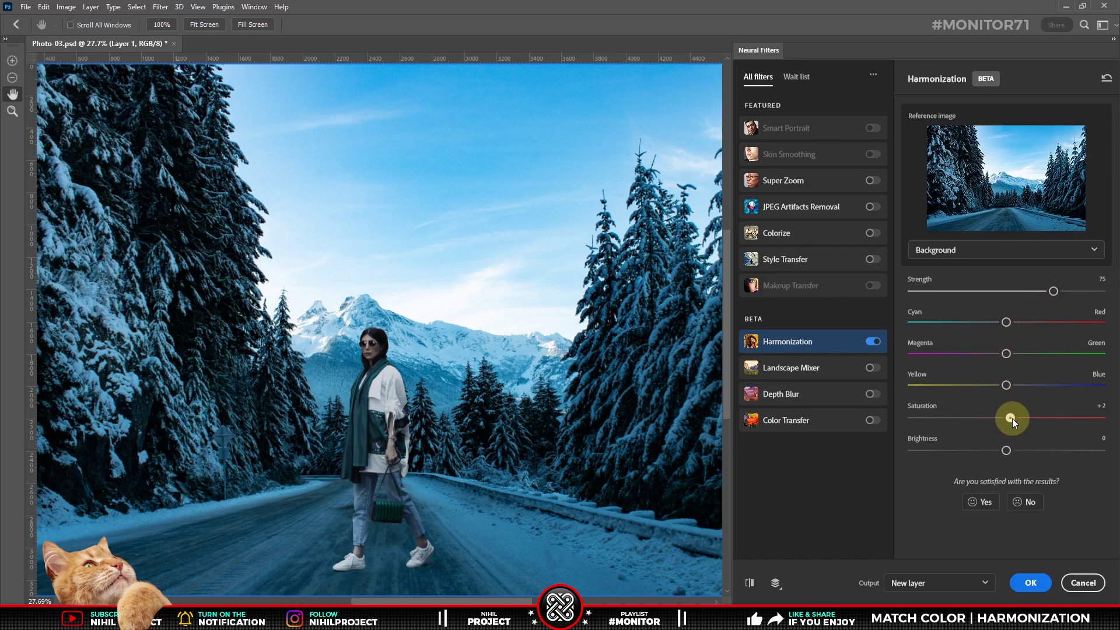
Step: Set Saturation +35, nudge Yellow–Blue toward yellow, Brightness +5, and compare with the original
{"action": "left_click_drag", "start_coordinate": [1074, 418], "coordinate": [1075, 418]}
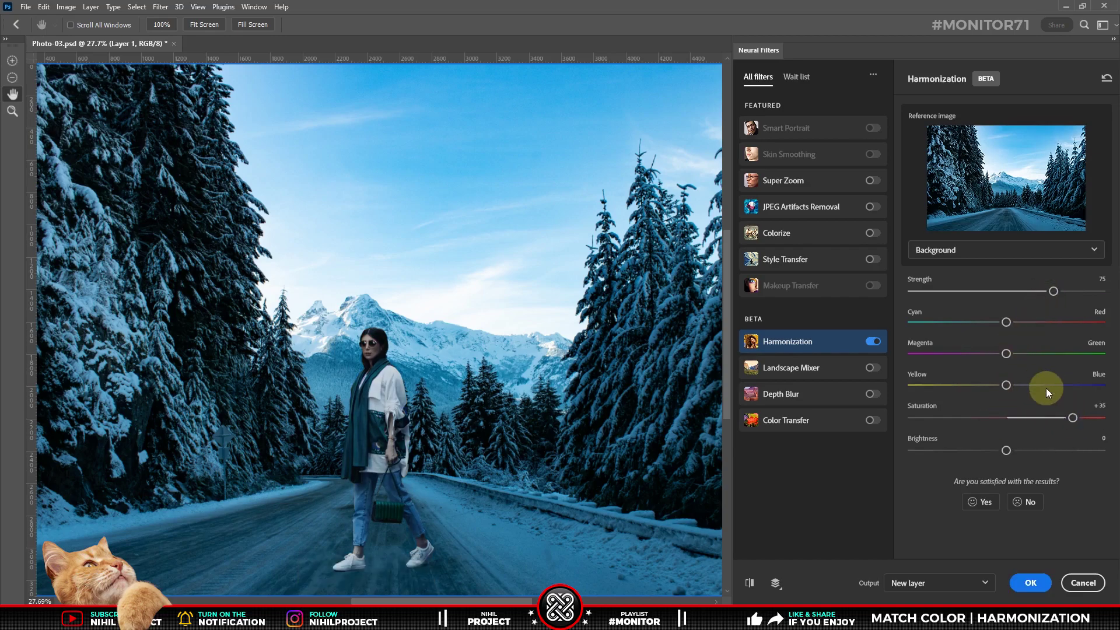
{"action": "left_click_drag", "start_coordinate": [1007, 385], "coordinate": [995, 385]}
{"action": "left_click_drag", "start_coordinate": [1006, 450], "coordinate": [1018, 453]}
{"action": "left_click", "coordinate": [750, 584]}
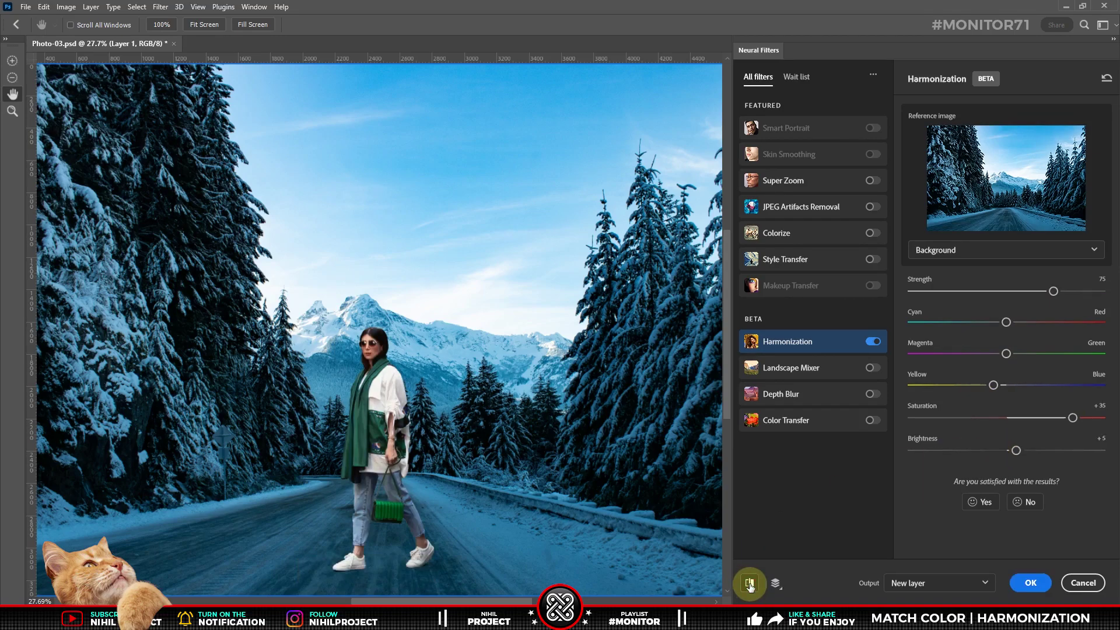
{"action": "left_click", "coordinate": [750, 584]}
Step: Apply Harmonization as a new layer named Model
{"action": "left_click", "coordinate": [1034, 582]}
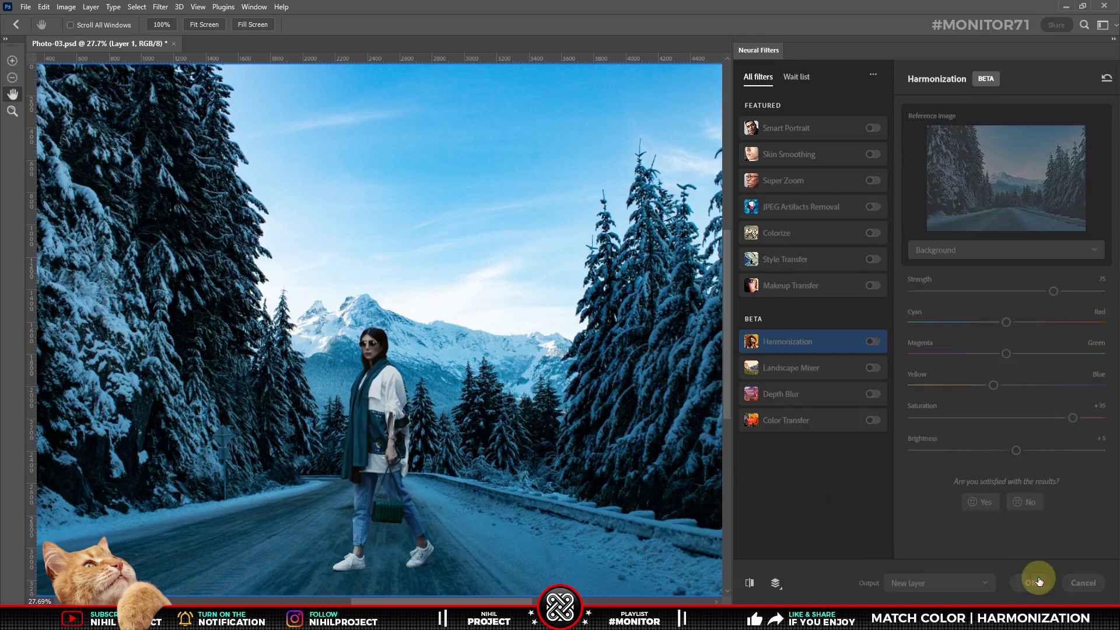
{"action": "double_click", "coordinate": [955, 348]}
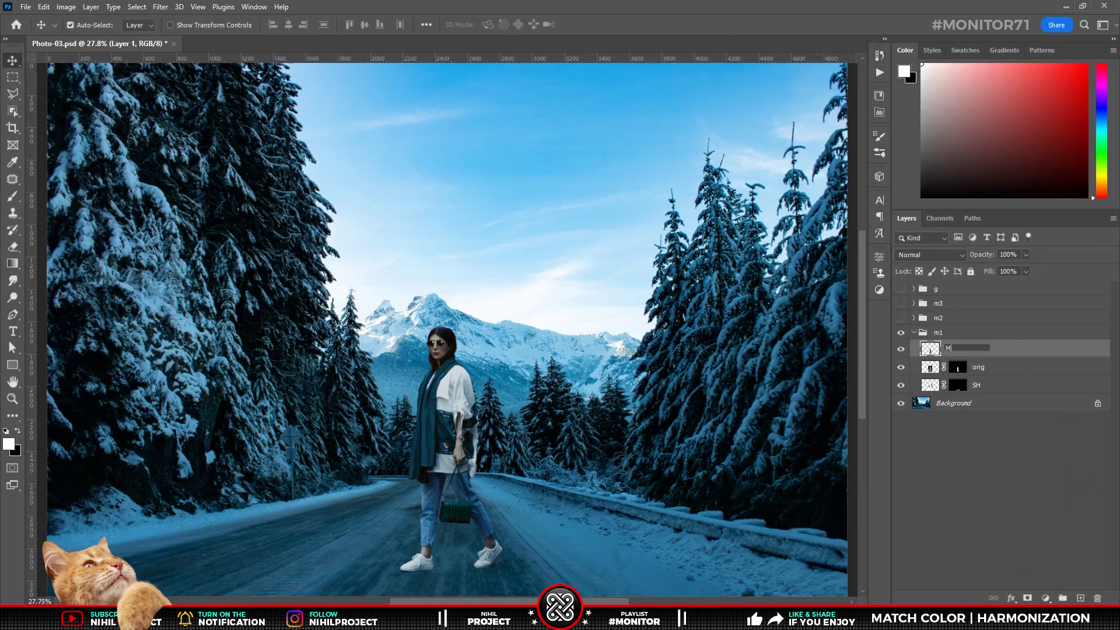
{"action": "type", "text": "Model"}
{"action": "key", "text": "Return"}
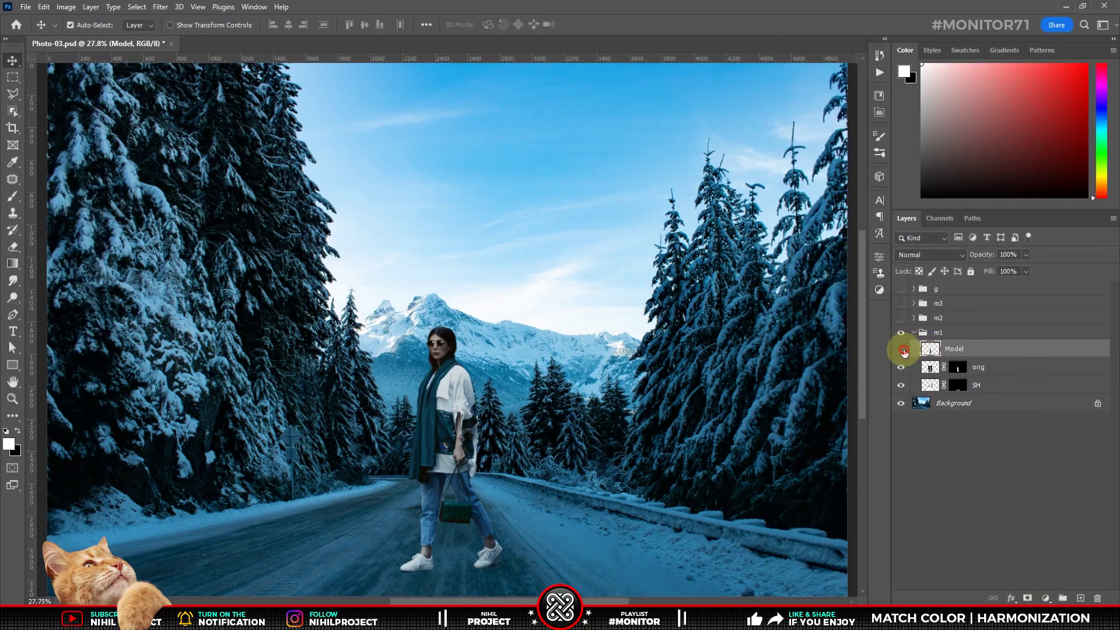
Step: Toggle the Model layer to compare, then hide the woman's m1 group
{"action": "left_click", "coordinate": [902, 350]}
{"action": "left_click", "coordinate": [903, 350]}
{"action": "left_click", "coordinate": [905, 371]}
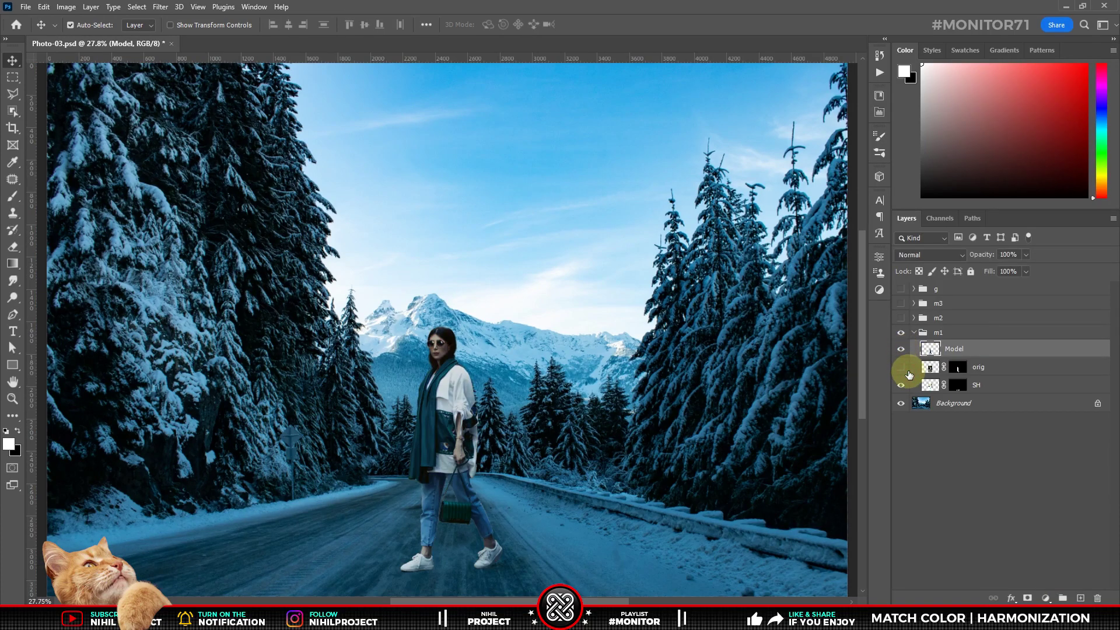
{"action": "left_click", "coordinate": [914, 332]}
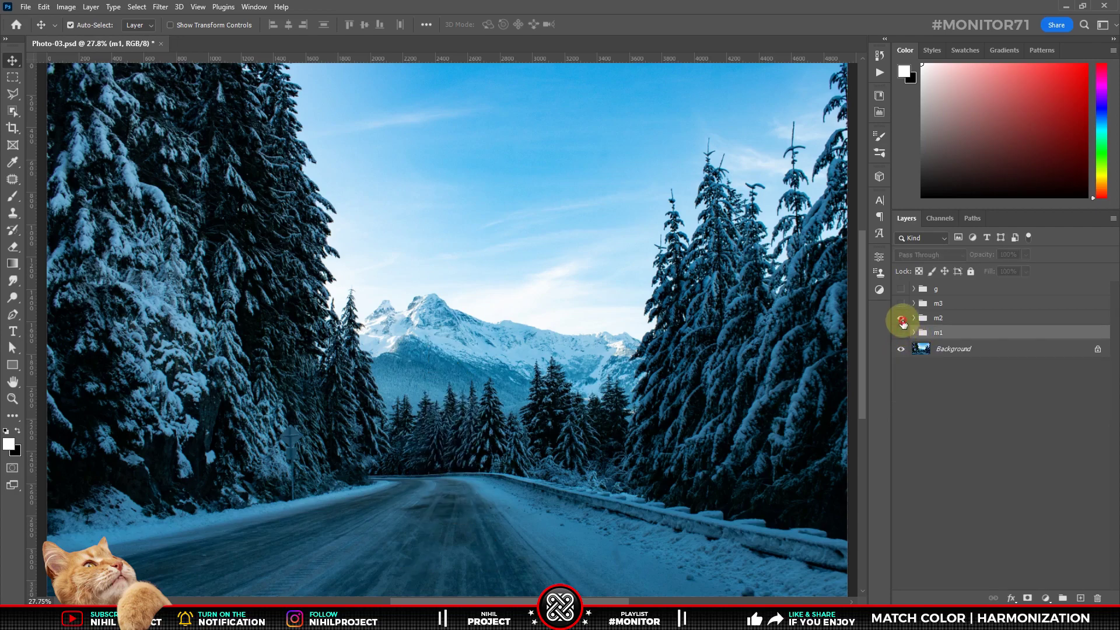
Step: Show the m2 group and remove the yellow car's background on its orig layer
{"action": "left_click", "coordinate": [901, 318]}
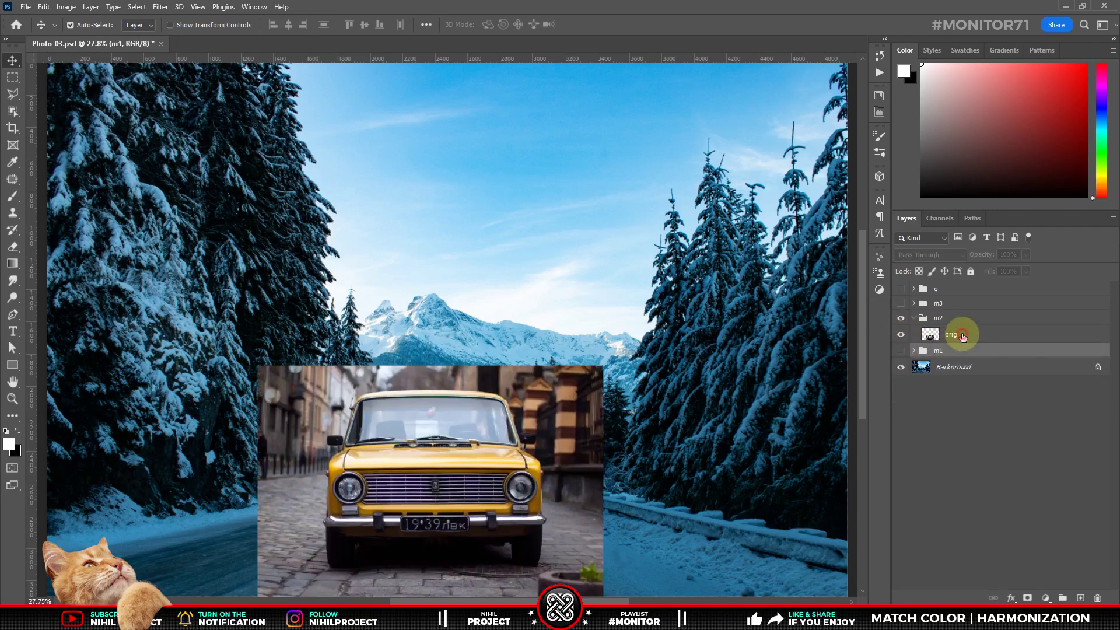
{"action": "left_click", "coordinate": [963, 337]}
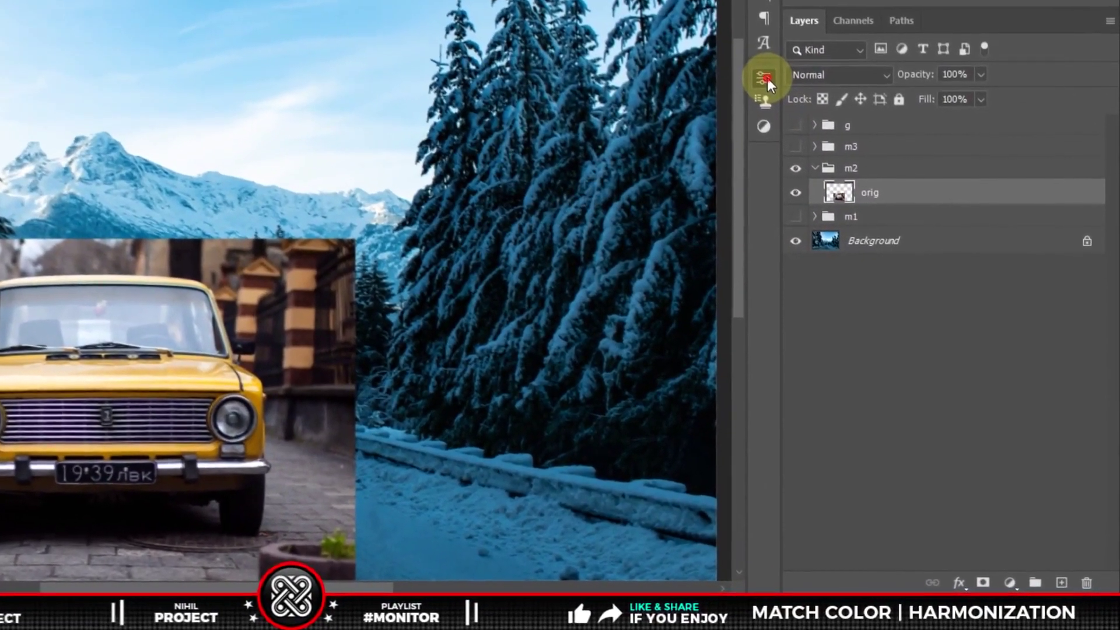
{"action": "left_click", "coordinate": [879, 256]}
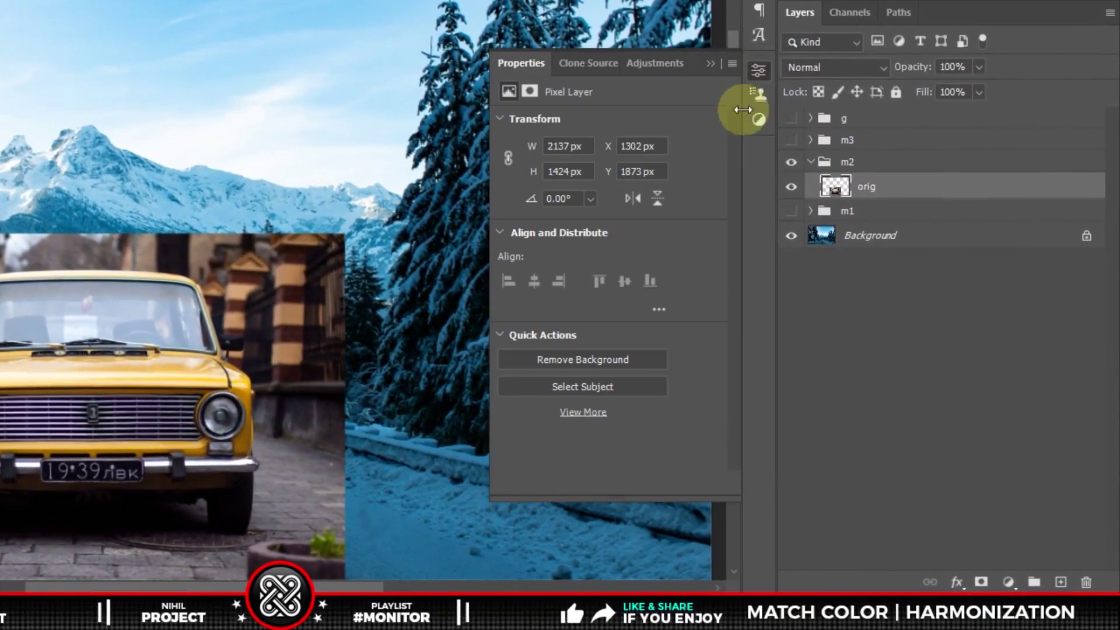
{"action": "left_click", "coordinate": [579, 361]}
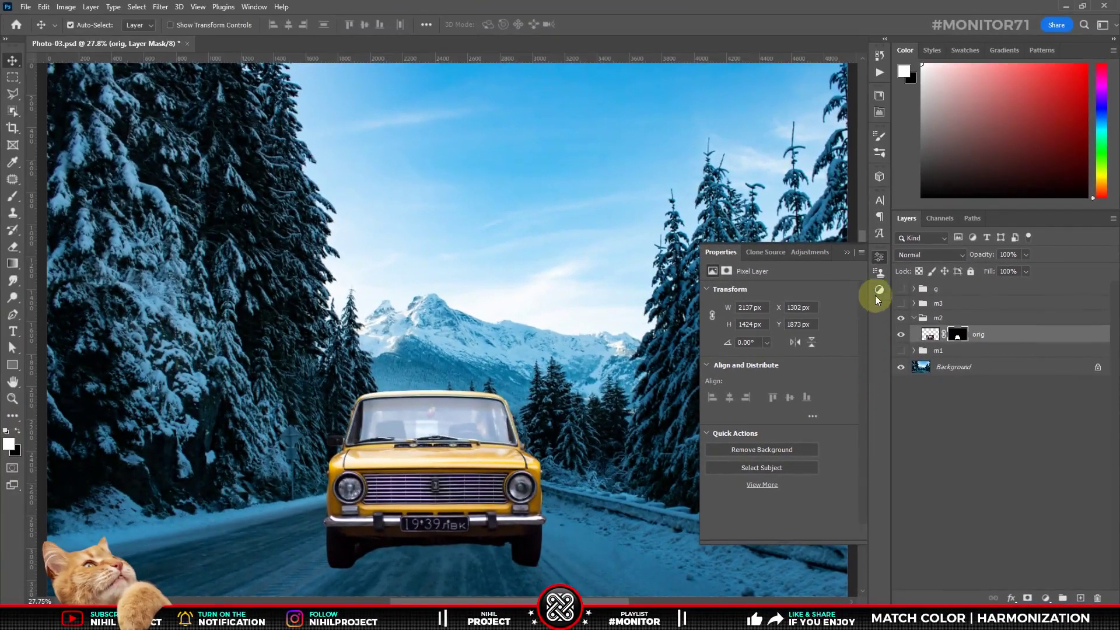
{"action": "left_click", "coordinate": [850, 255]}
{"action": "left_click", "coordinate": [931, 334]}
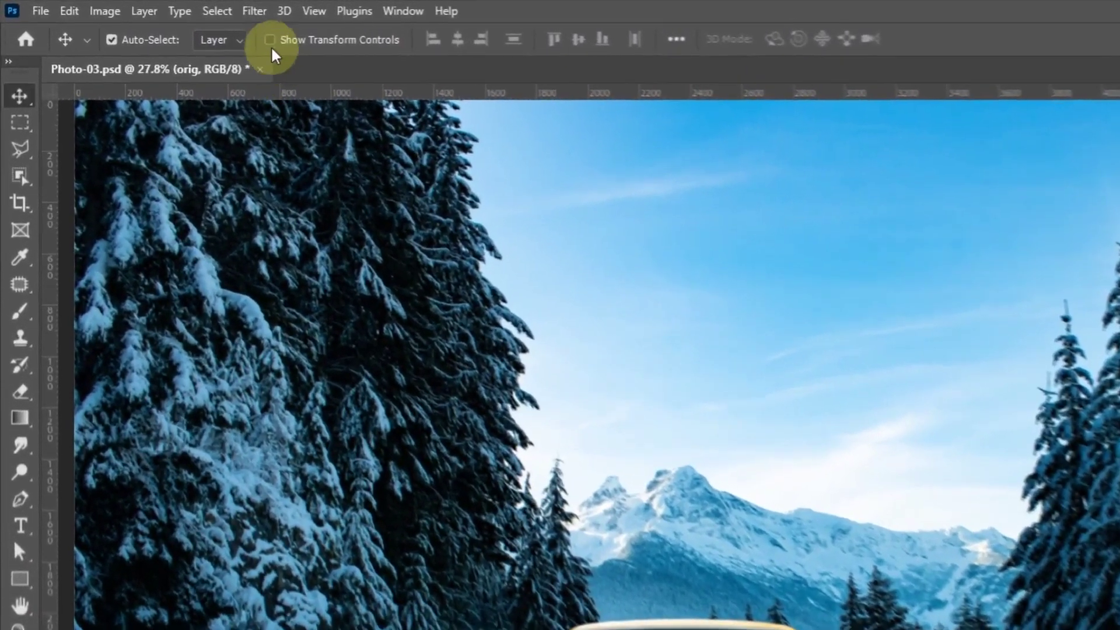
{"action": "left_click", "coordinate": [258, 14]}
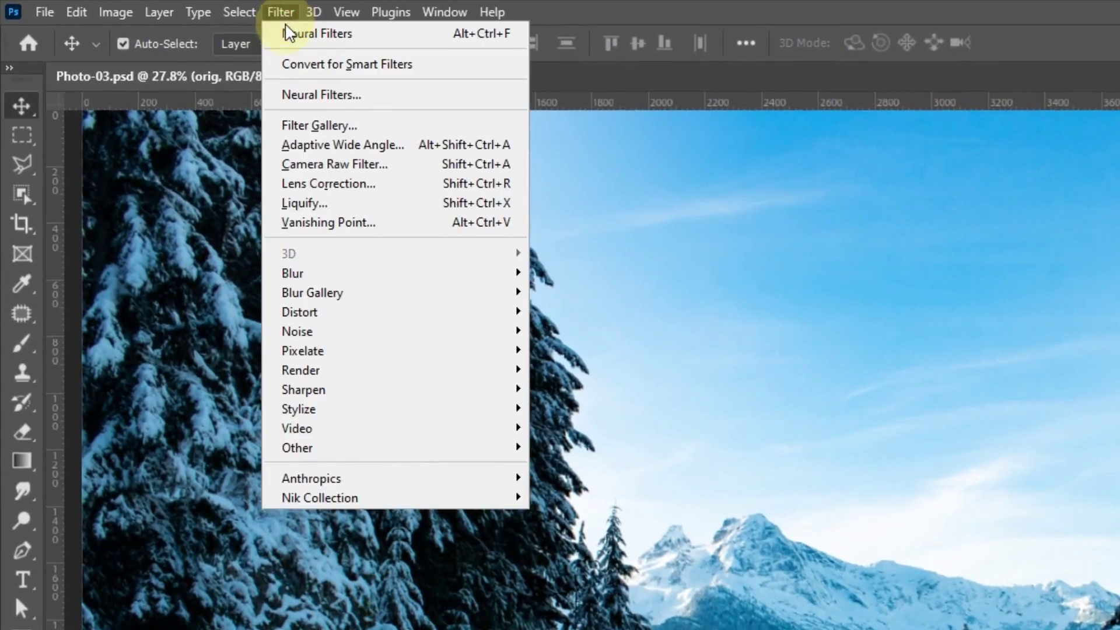
Step: Enable the Harmonization neural filter for the car with Background as reference
{"action": "left_click", "coordinate": [313, 95]}
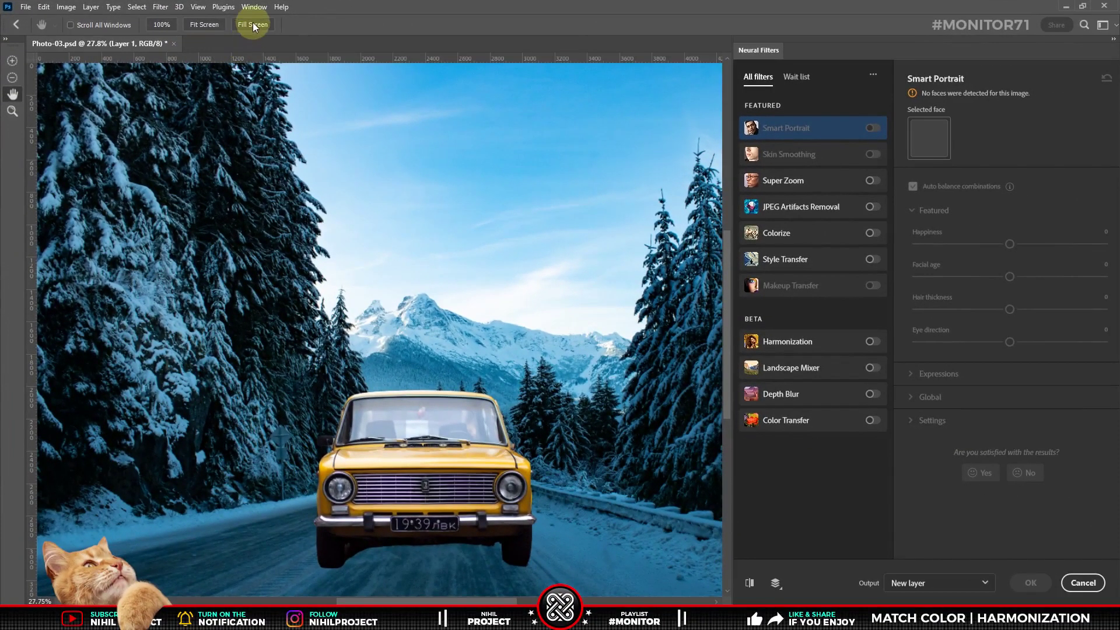
{"action": "left_click", "coordinate": [253, 25]}
{"action": "left_click", "coordinate": [872, 342]}
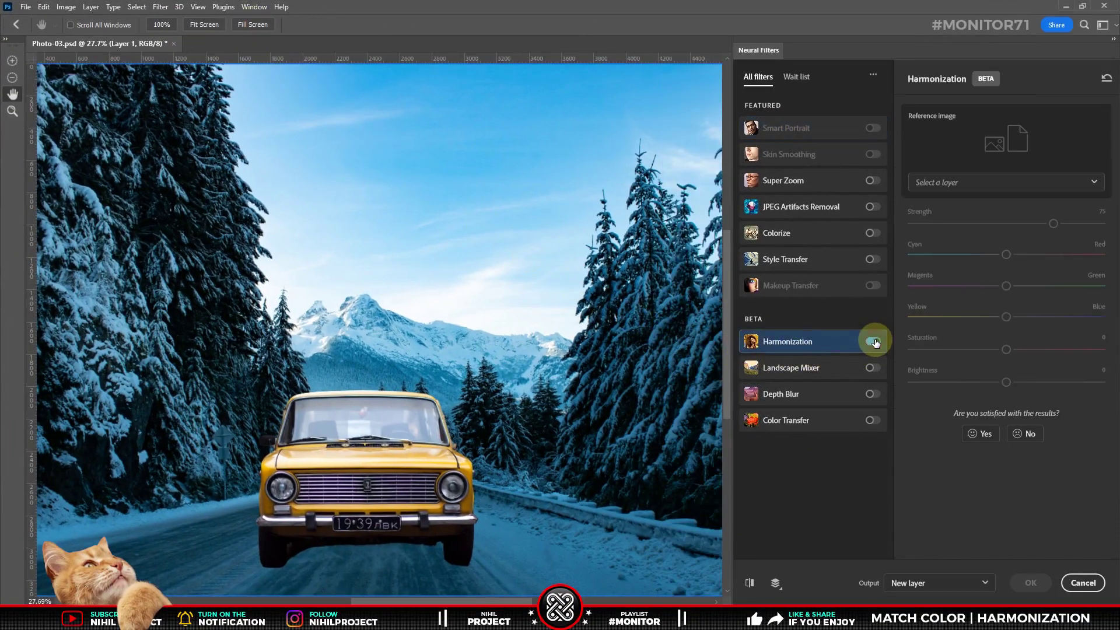
{"action": "left_click", "coordinate": [936, 183]}
{"action": "left_click", "coordinate": [936, 431]}
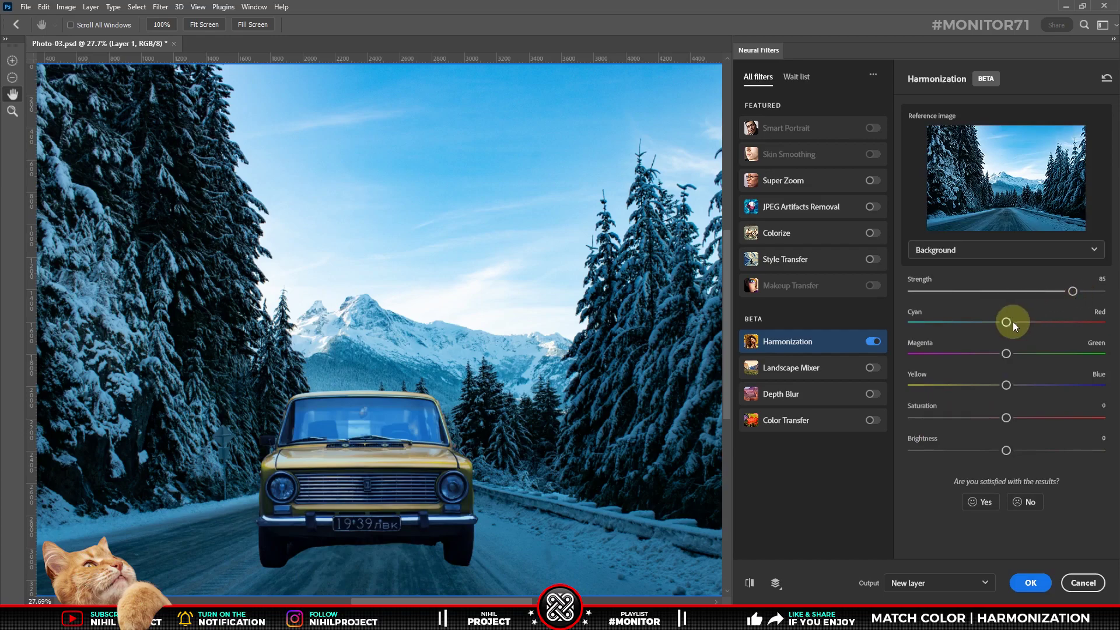
Step: Shift the car slightly toward cyan, lower saturation to -10, and apply as a new layer
{"action": "left_click_drag", "start_coordinate": [986, 322], "coordinate": [982, 322]}
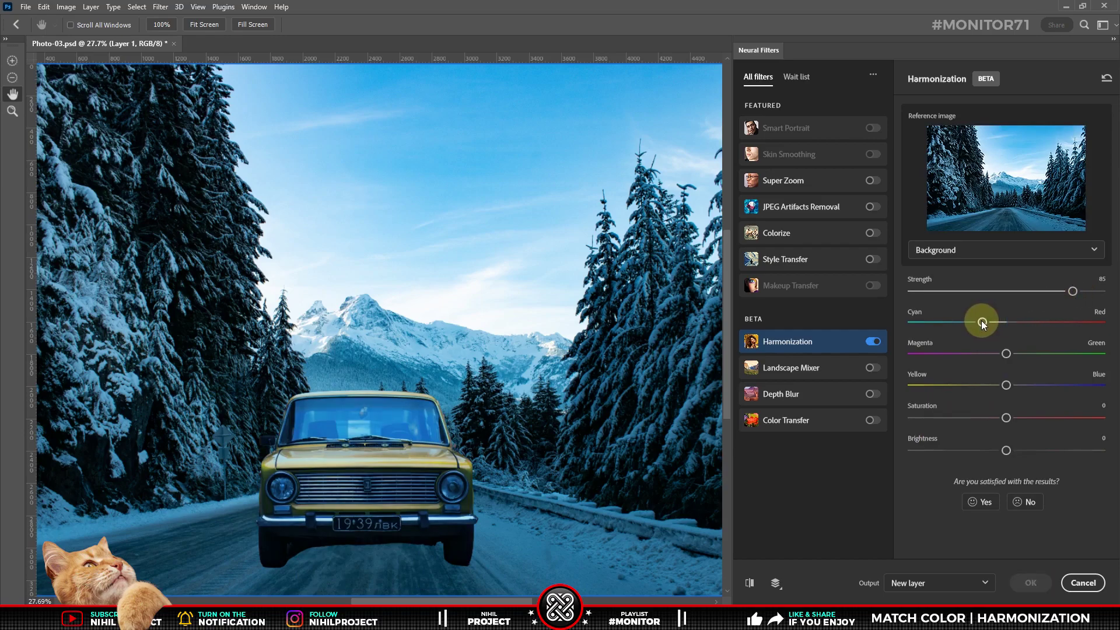
{"action": "left_click_drag", "start_coordinate": [992, 417], "coordinate": [987, 417]}
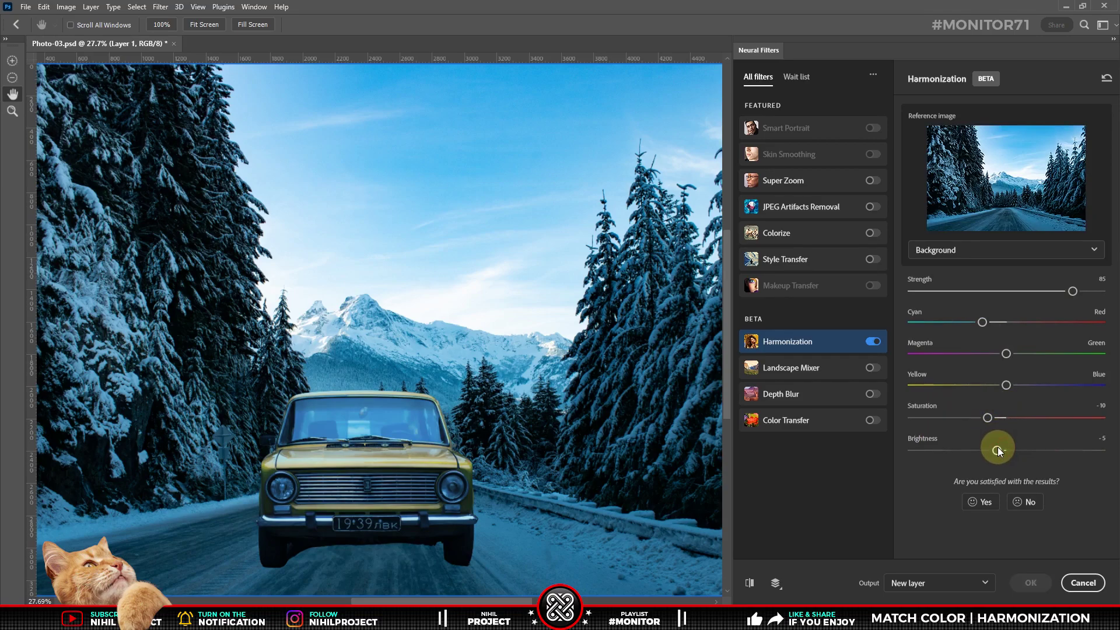
{"action": "left_click", "coordinate": [750, 583]}
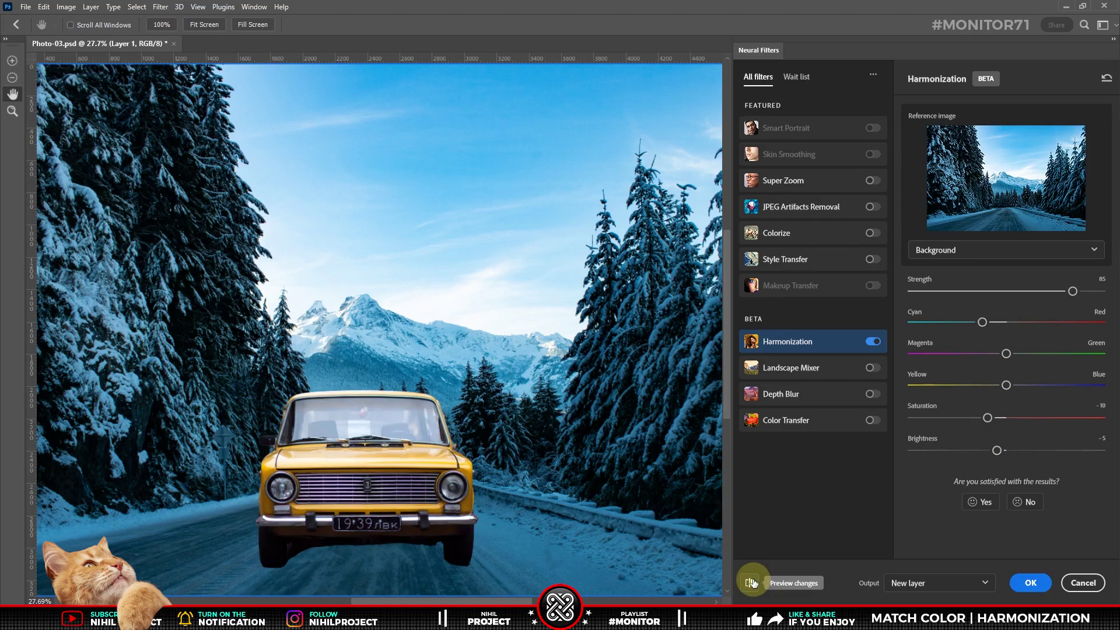
{"action": "left_click", "coordinate": [752, 582]}
{"action": "left_click", "coordinate": [1031, 583]}
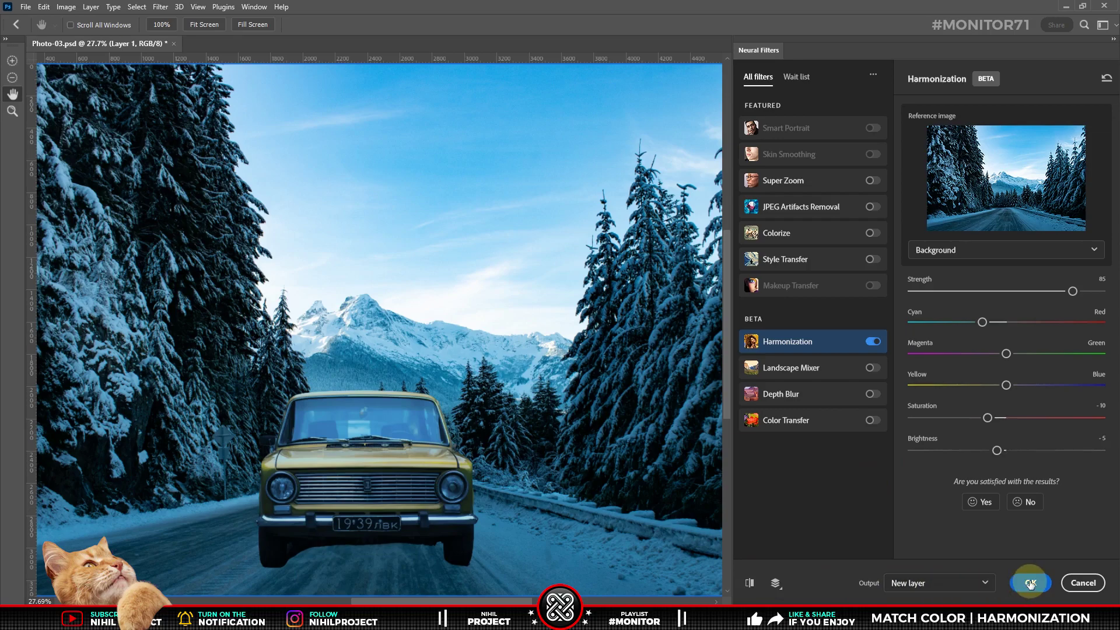
Step: Rename the new harmonized car layer to 'Car'
{"action": "double_click", "coordinate": [958, 336]}
{"action": "type", "text": "Car"}
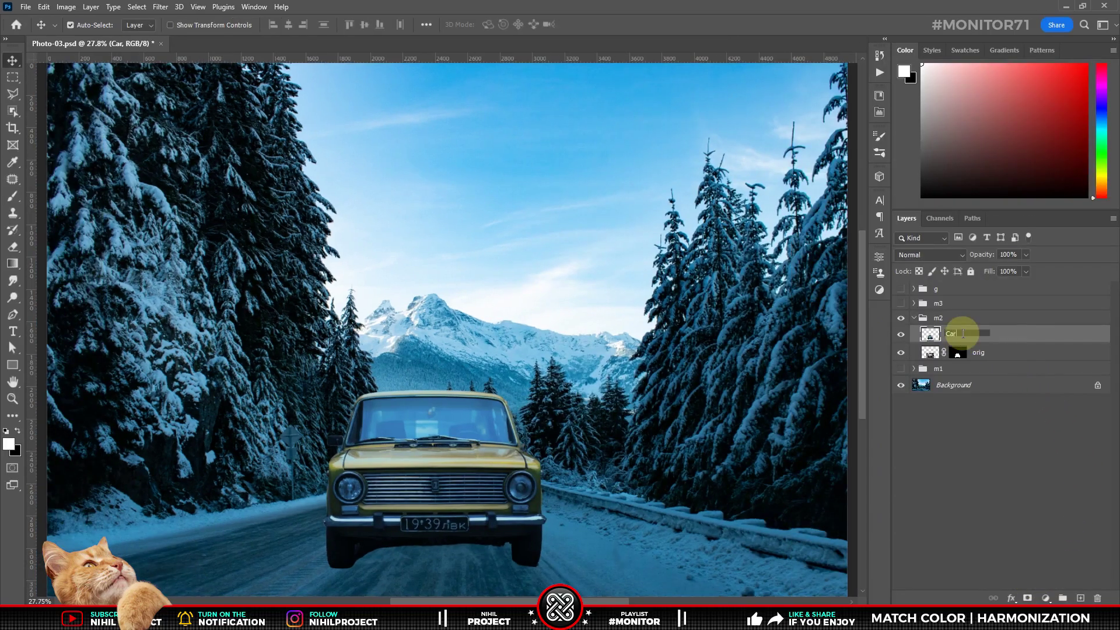
{"action": "key", "text": "Return"}
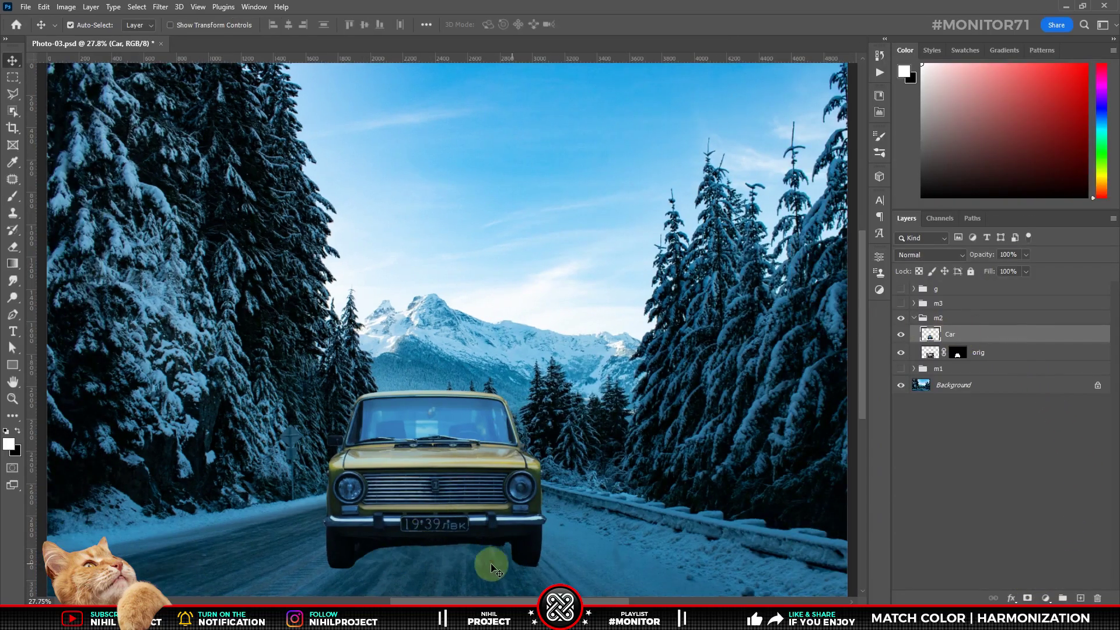
Step: Duplicate the car's orig layer just below it as SH, with its mask selected
{"action": "left_click", "coordinate": [982, 352]}
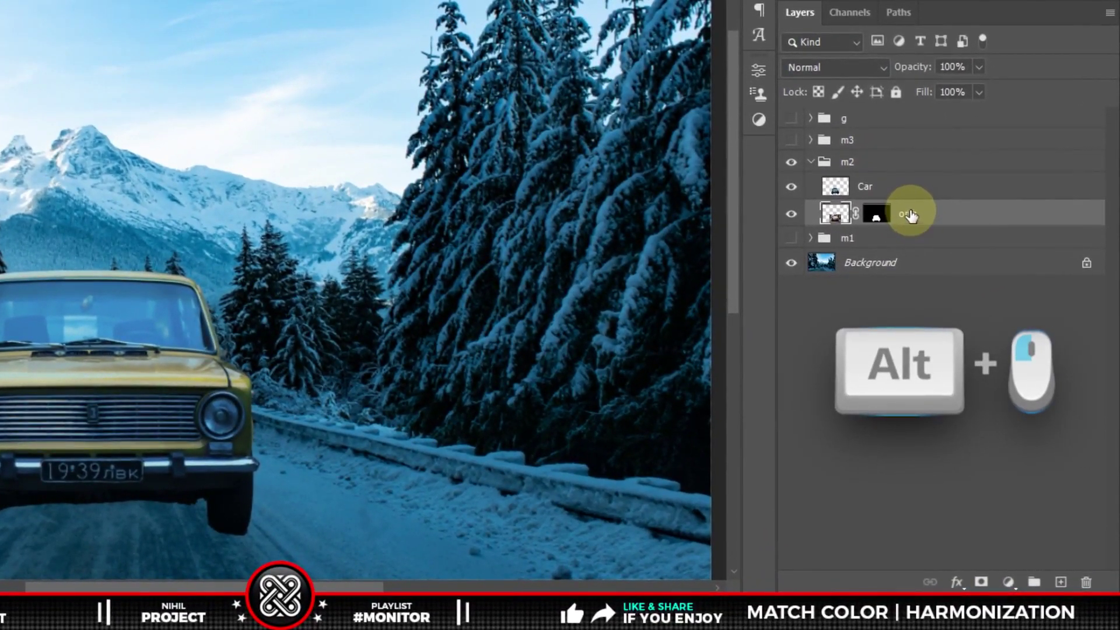
{"action": "left_click_drag", "start_coordinate": [954, 301], "coordinate": [955, 311]}
{"action": "left_click_drag", "start_coordinate": [913, 228], "coordinate": [913, 231]}
{"action": "double_click", "coordinate": [919, 239]}
{"action": "type", "text": "SH"}
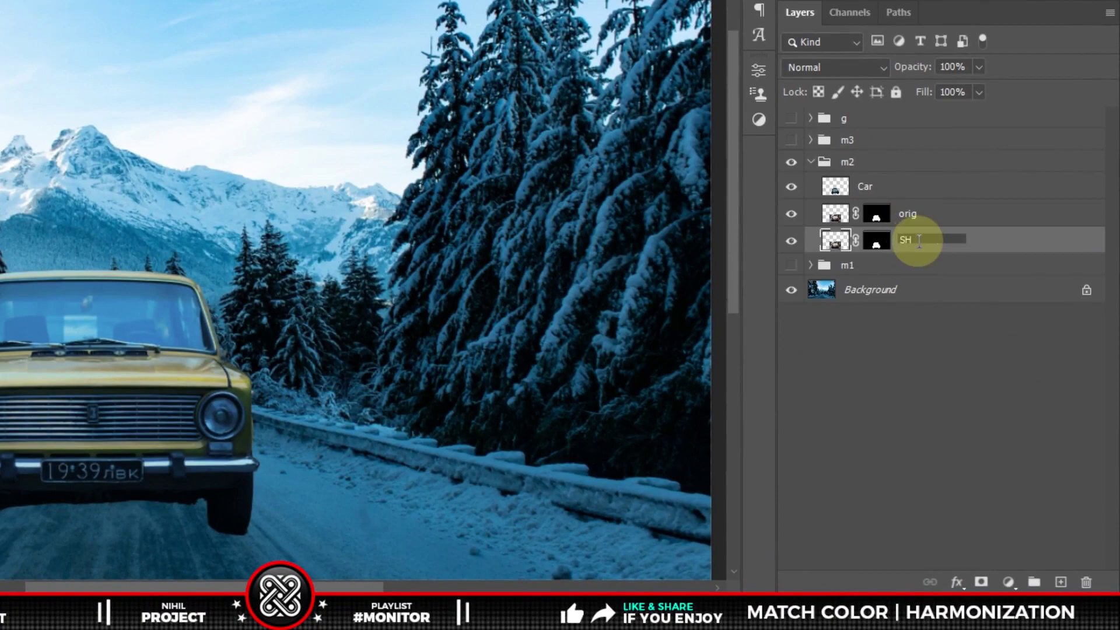
{"action": "left_click", "coordinate": [877, 240]}
Step: Hide the orig and Car layers and brush white on the SH mask beneath the car
{"action": "left_click", "coordinate": [791, 214]}
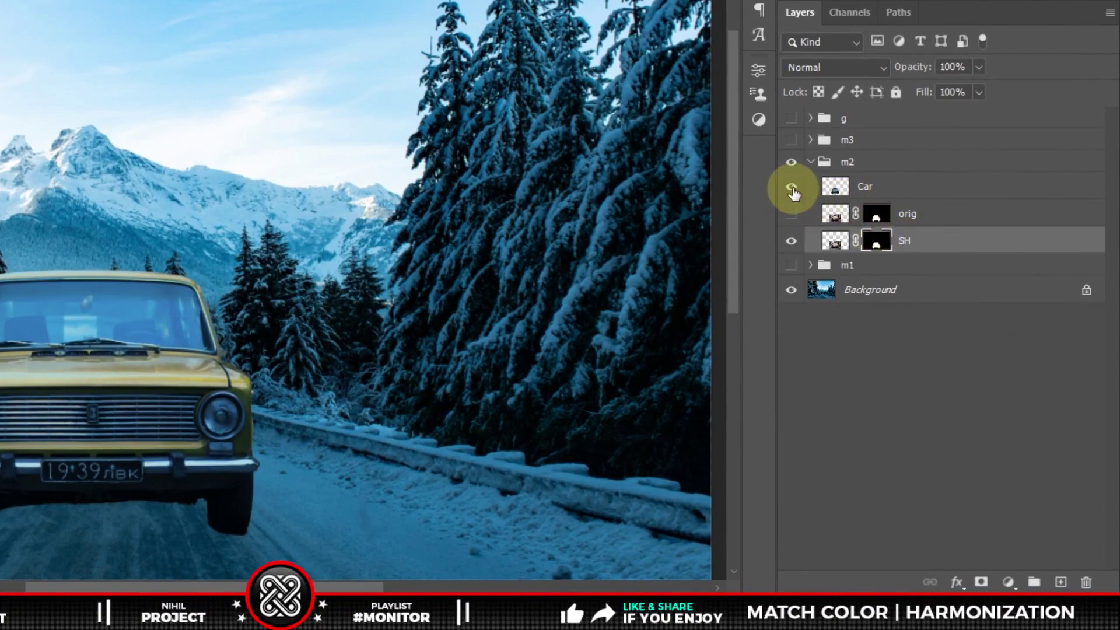
{"action": "left_click", "coordinate": [791, 188]}
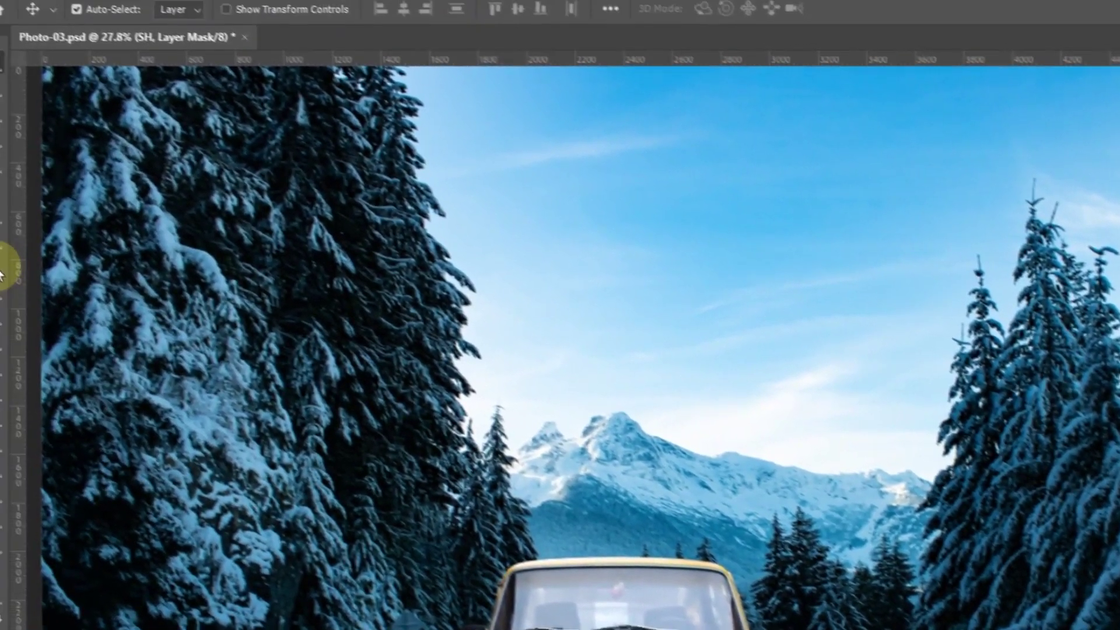
{"action": "left_click", "coordinate": [2, 273]}
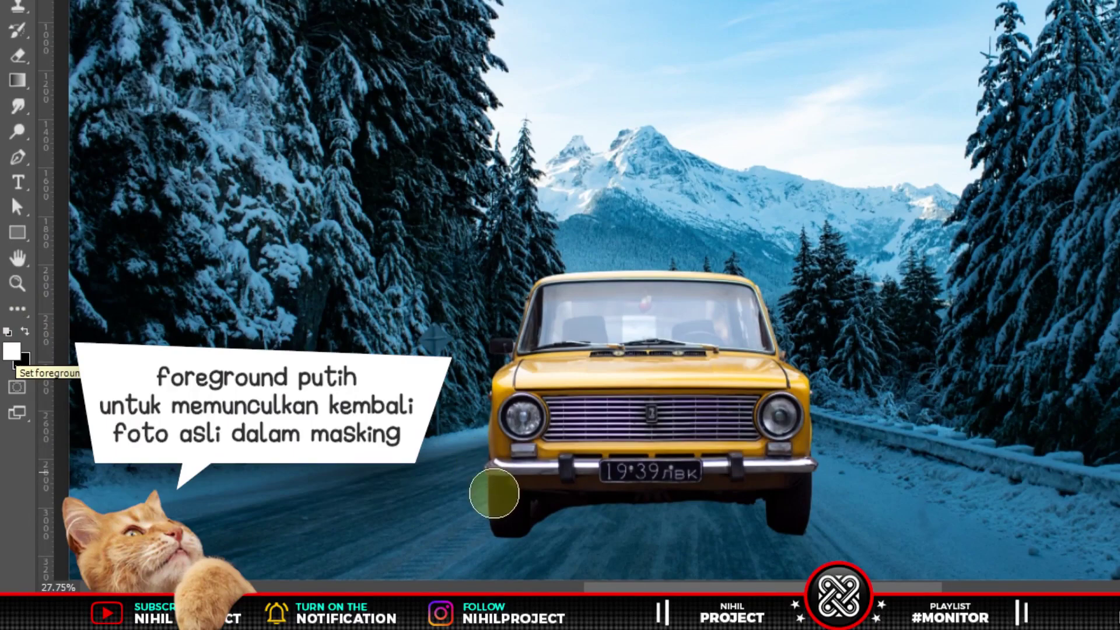
{"action": "mouse_move", "coordinate": [494, 494]}
{"action": "left_mouse_down"}
{"action": "mouse_move", "coordinate": [507, 522]}
{"action": "mouse_move", "coordinate": [463, 525]}
{"action": "mouse_move", "coordinate": [610, 520]}
{"action": "mouse_move", "coordinate": [535, 531]}
{"action": "left_mouse_up"}
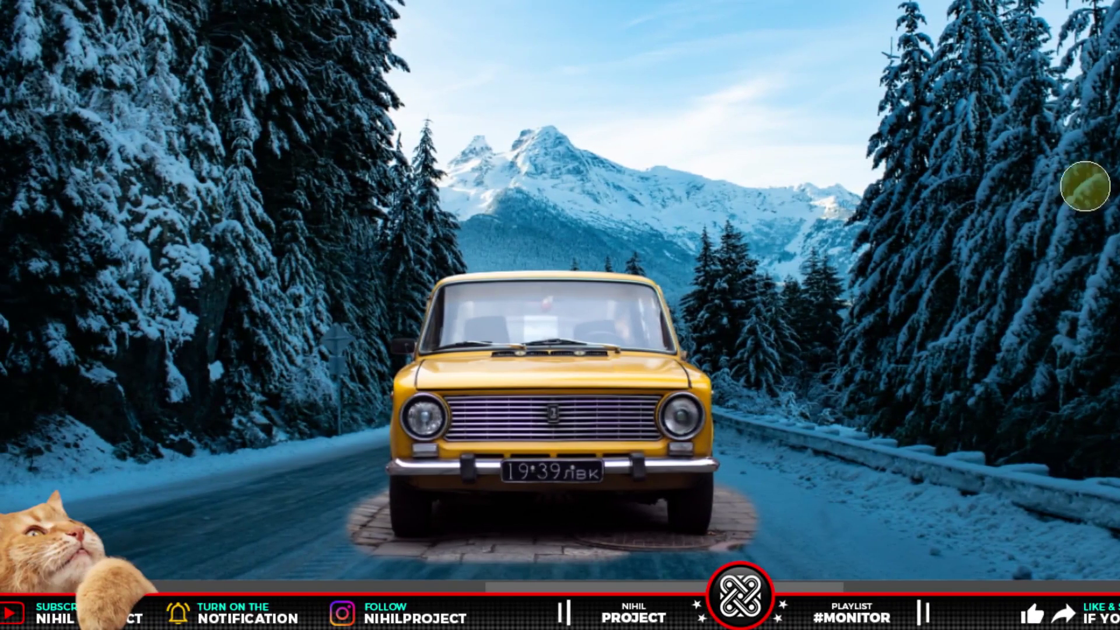
Step: Desaturate SH, set it to Multiply, apply Levels 0, 1.5, 40, and show the car again
{"action": "key", "text": "ctrl+shift+u"}
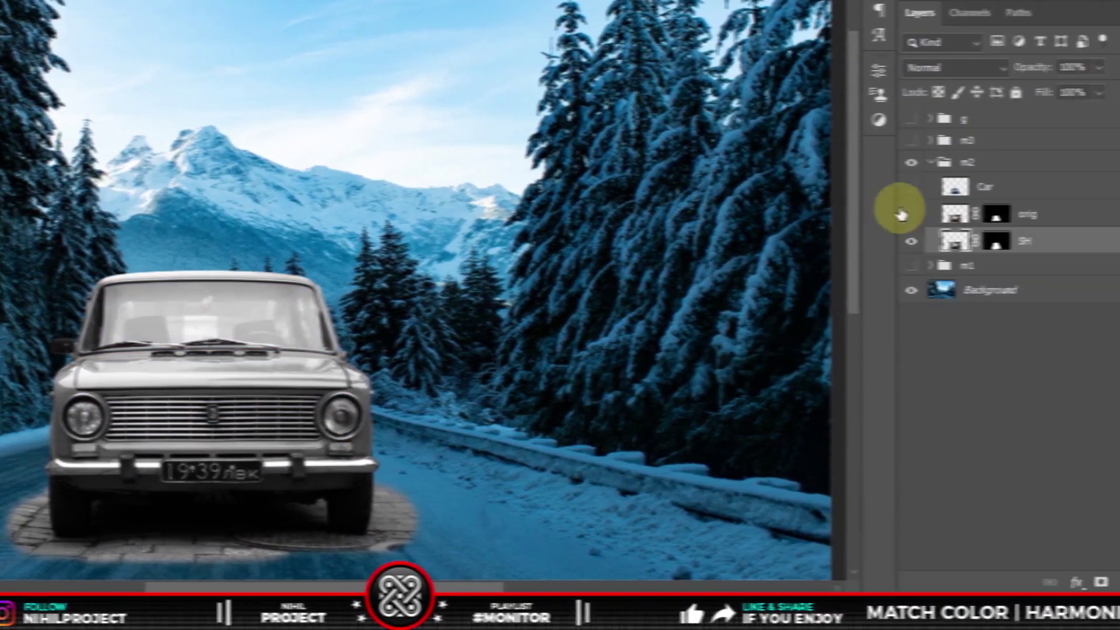
{"action": "left_click", "coordinate": [804, 68]}
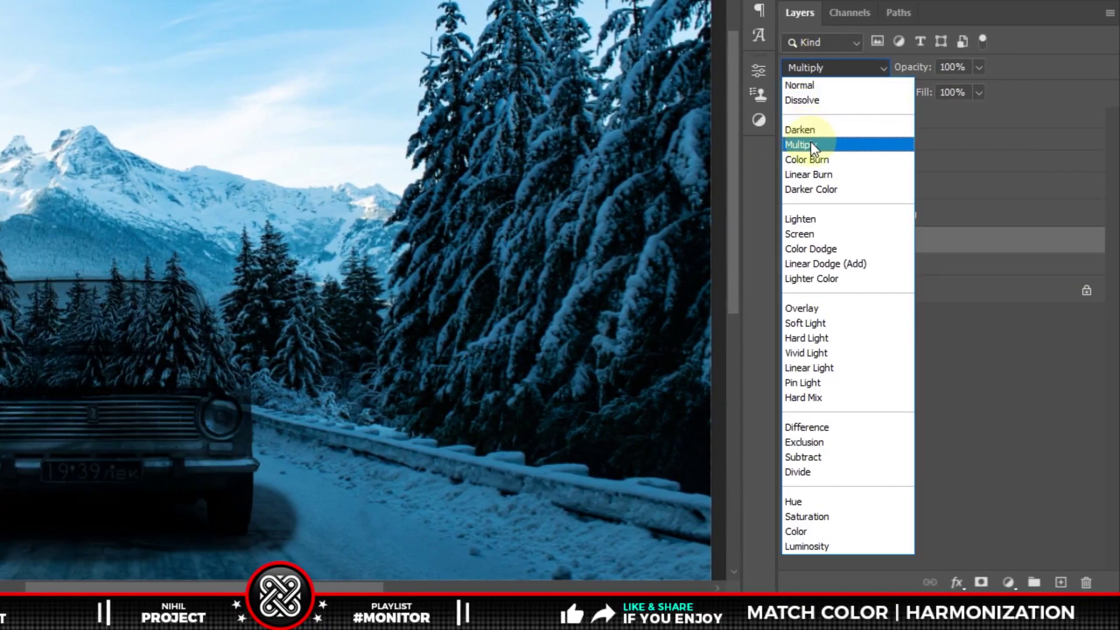
{"action": "left_click", "coordinate": [811, 144]}
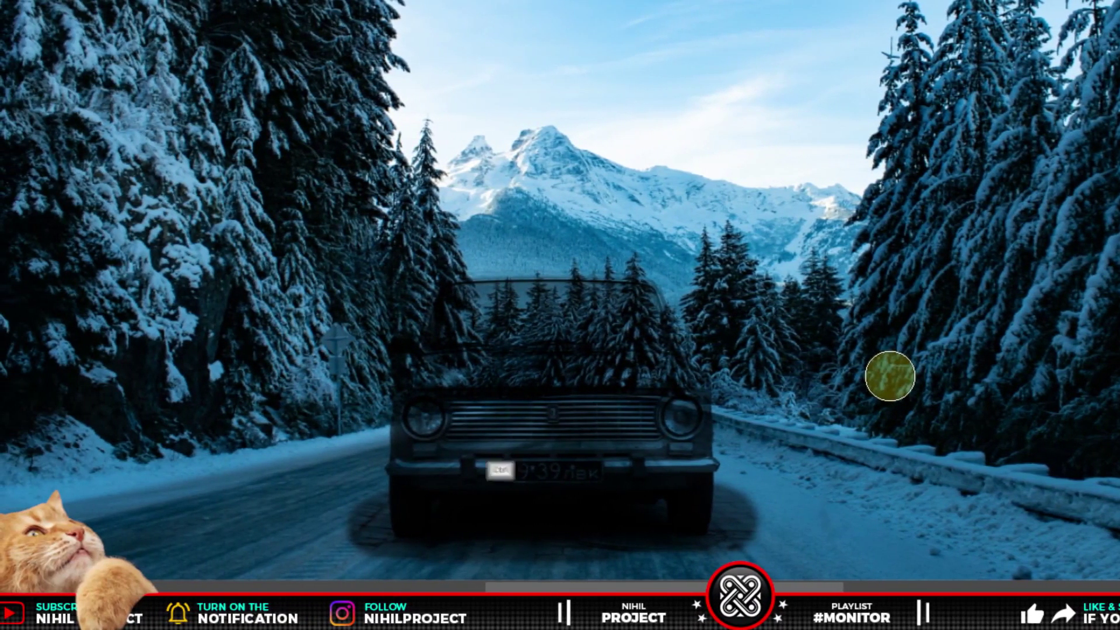
{"action": "key", "text": "ctrl+l"}
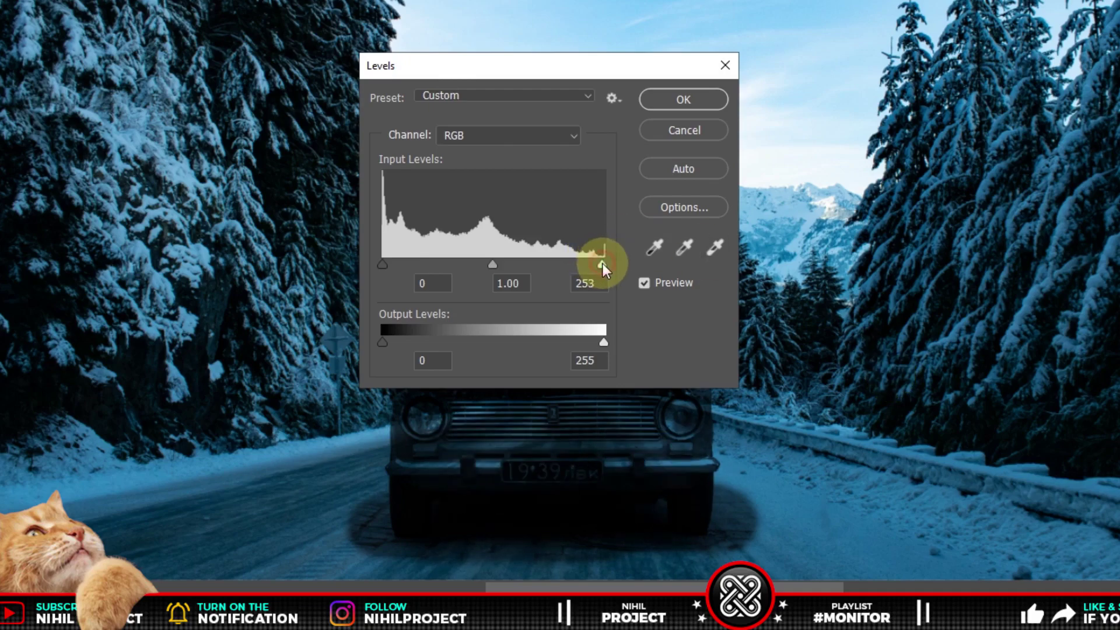
{"action": "left_click_drag", "start_coordinate": [603, 264], "coordinate": [394, 266]}
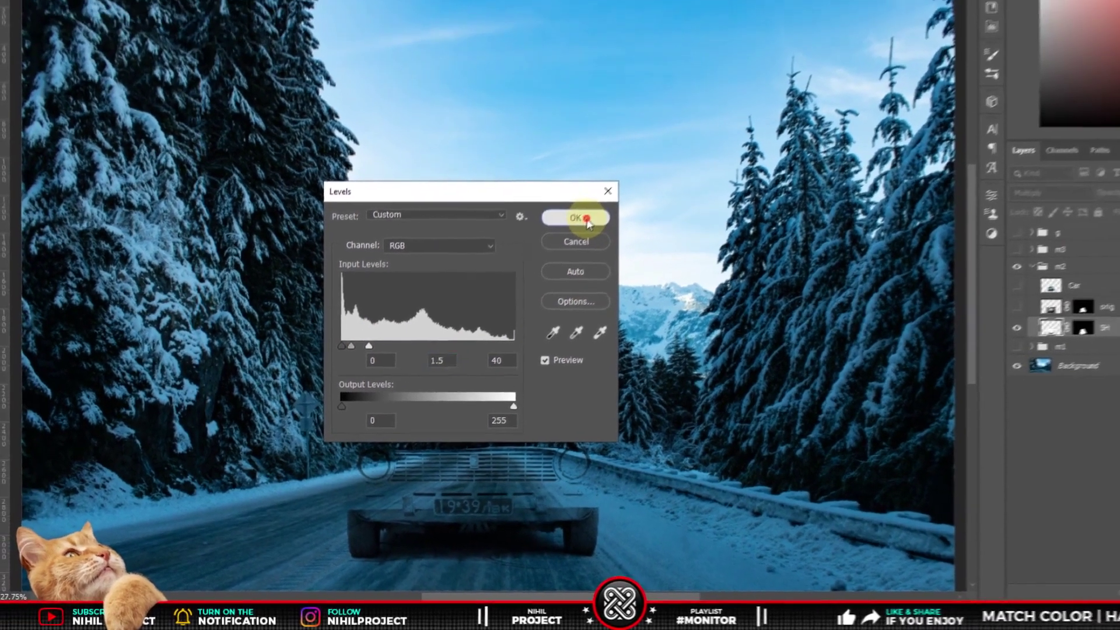
{"action": "left_click", "coordinate": [689, 136]}
{"action": "left_click", "coordinate": [901, 335]}
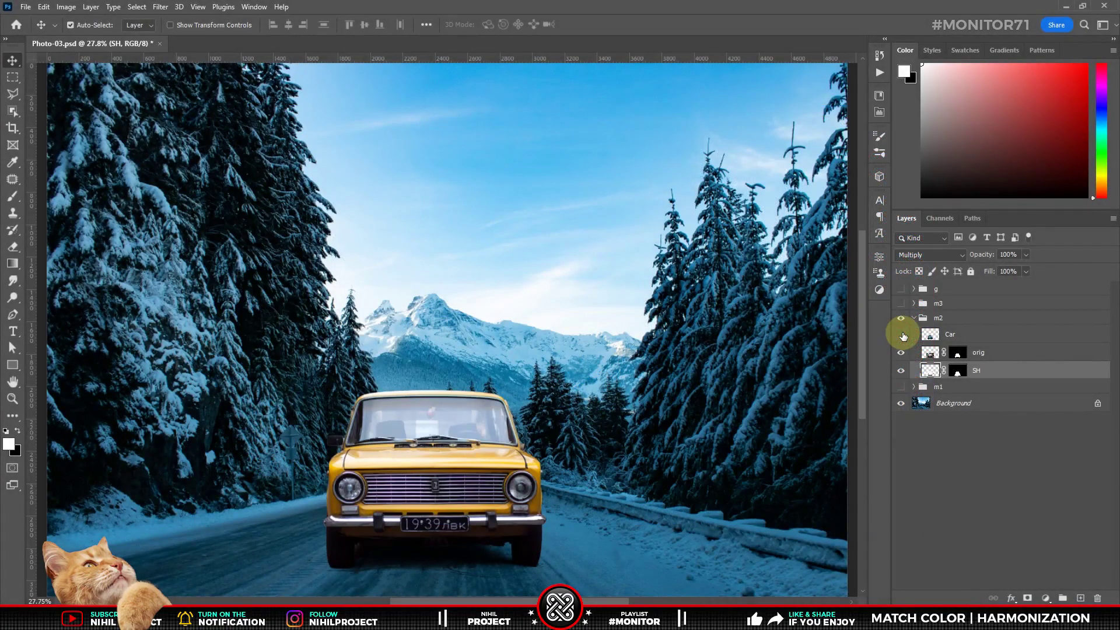
Step: Hide the car group m2 and show the jeep group m3, selecting the jeep's orig layer
{"action": "left_click", "coordinate": [901, 335]}
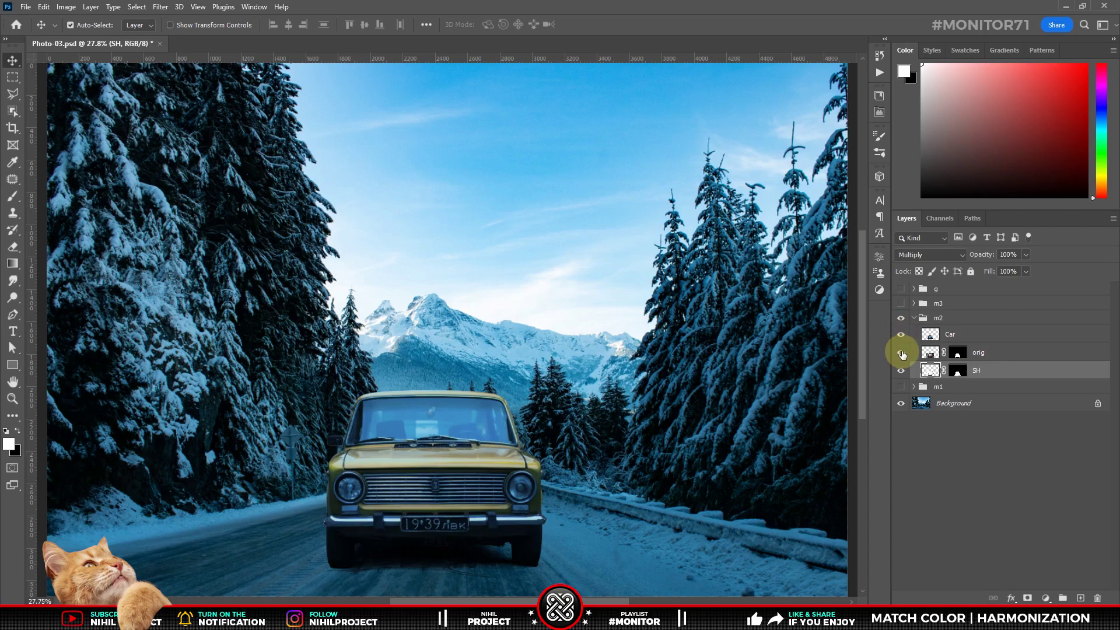
{"action": "left_click", "coordinate": [914, 318]}
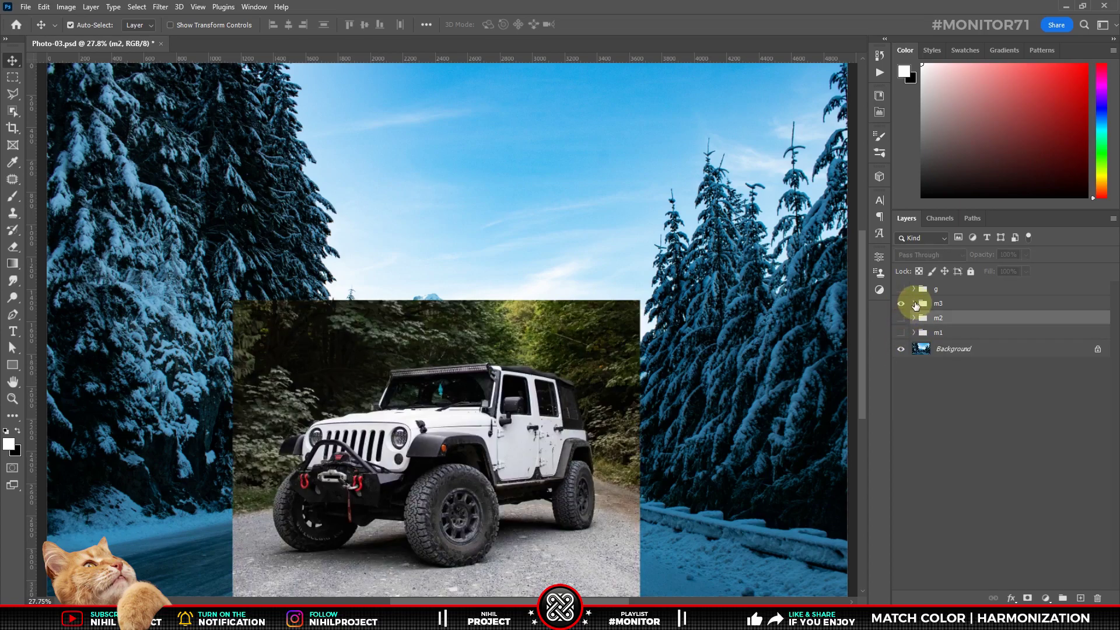
{"action": "left_click", "coordinate": [914, 303]}
{"action": "left_click", "coordinate": [942, 320]}
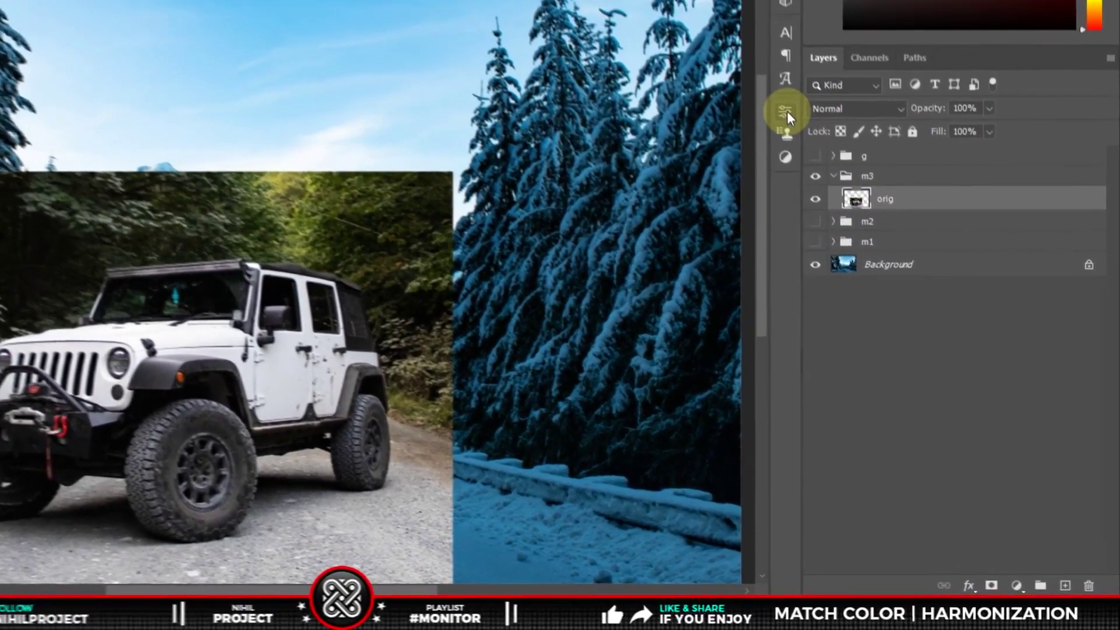
Step: Remove the jeep's forest background with Quick Actions, then select the orig layer's pixel thumbnail
{"action": "left_click", "coordinate": [880, 256]}
{"action": "left_click", "coordinate": [579, 360]}
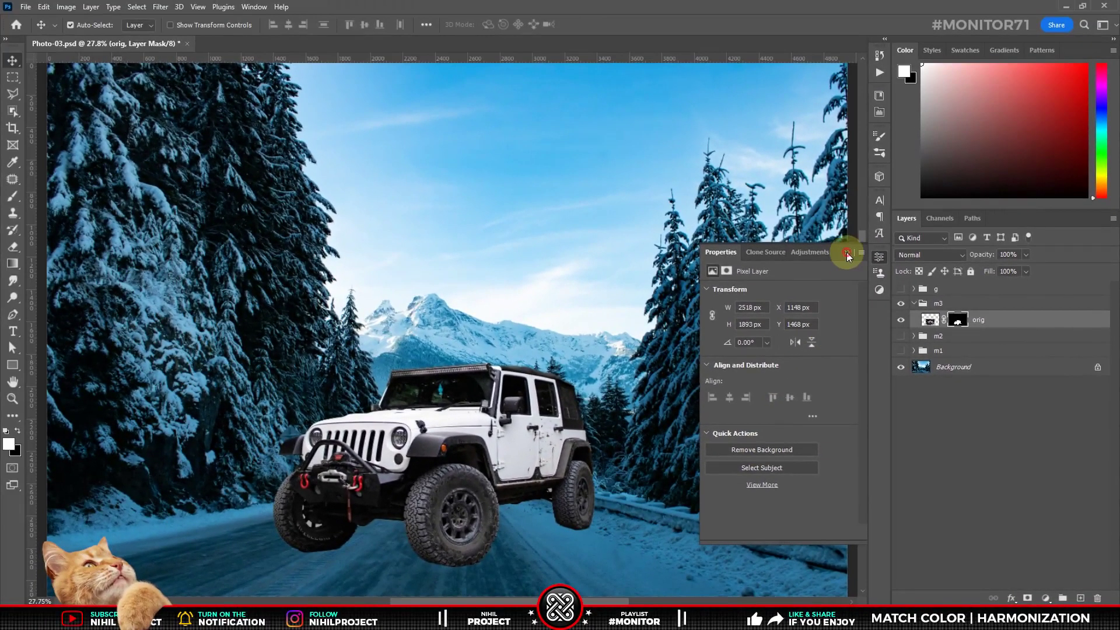
{"action": "left_click", "coordinate": [848, 256]}
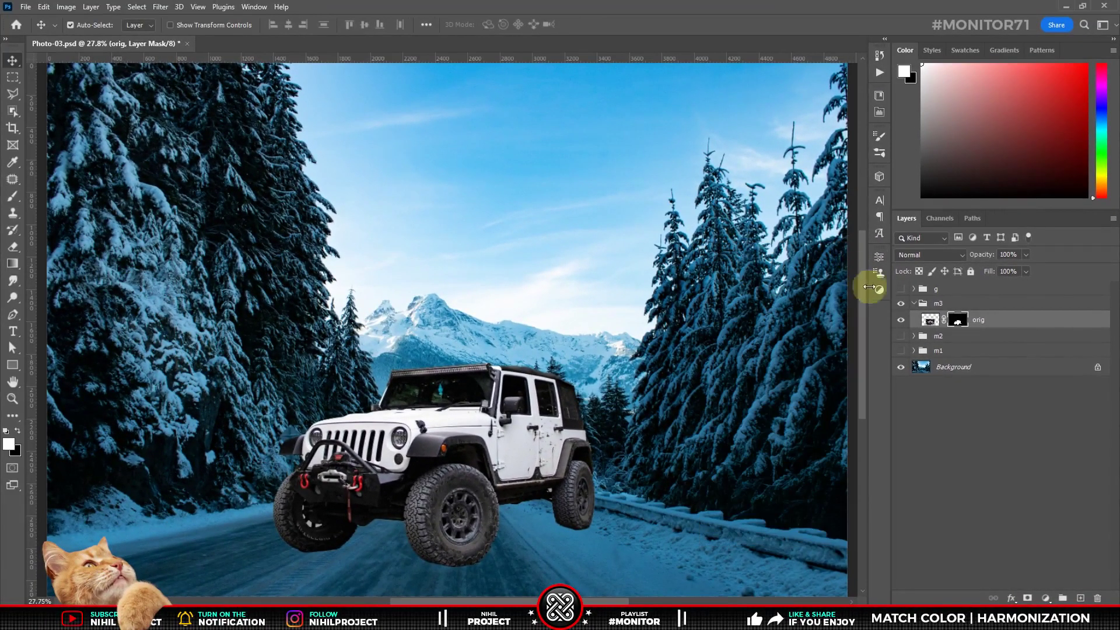
{"action": "left_click", "coordinate": [929, 320]}
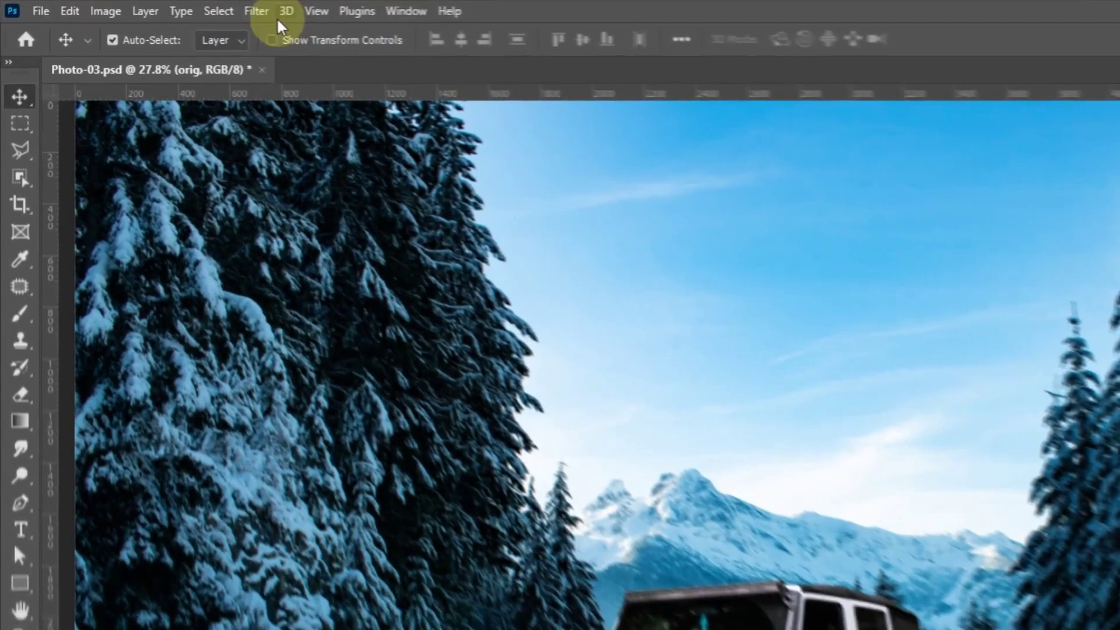
Step: Harmonize the jeep to the Background: slightly cyan, saturation -15, brightness -10, output as new layer
{"action": "left_click", "coordinate": [261, 11]}
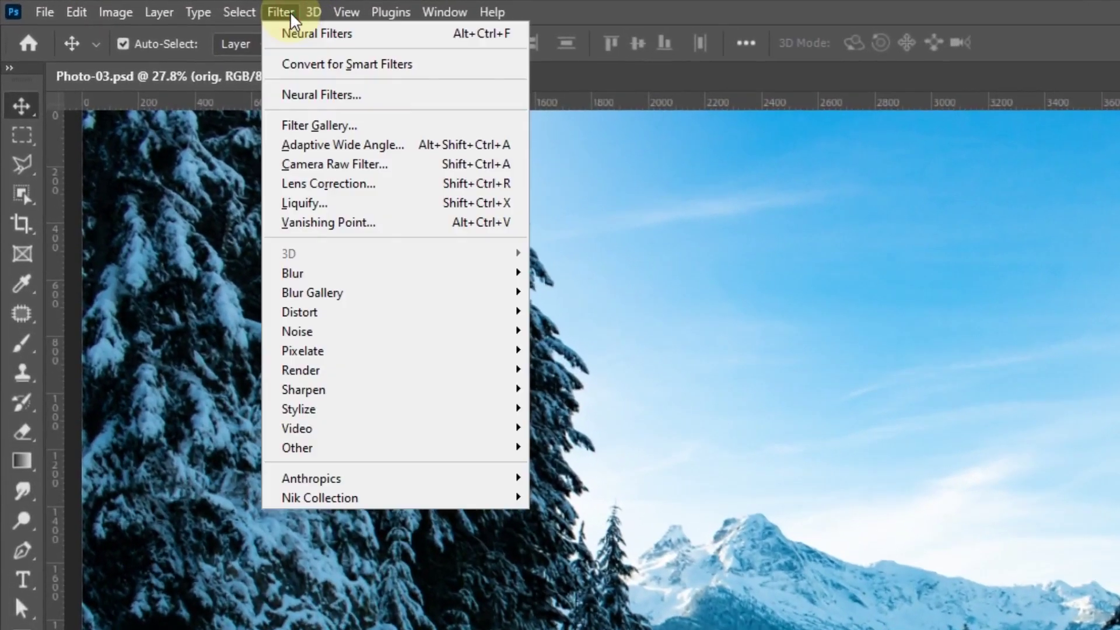
{"action": "left_click", "coordinate": [309, 92]}
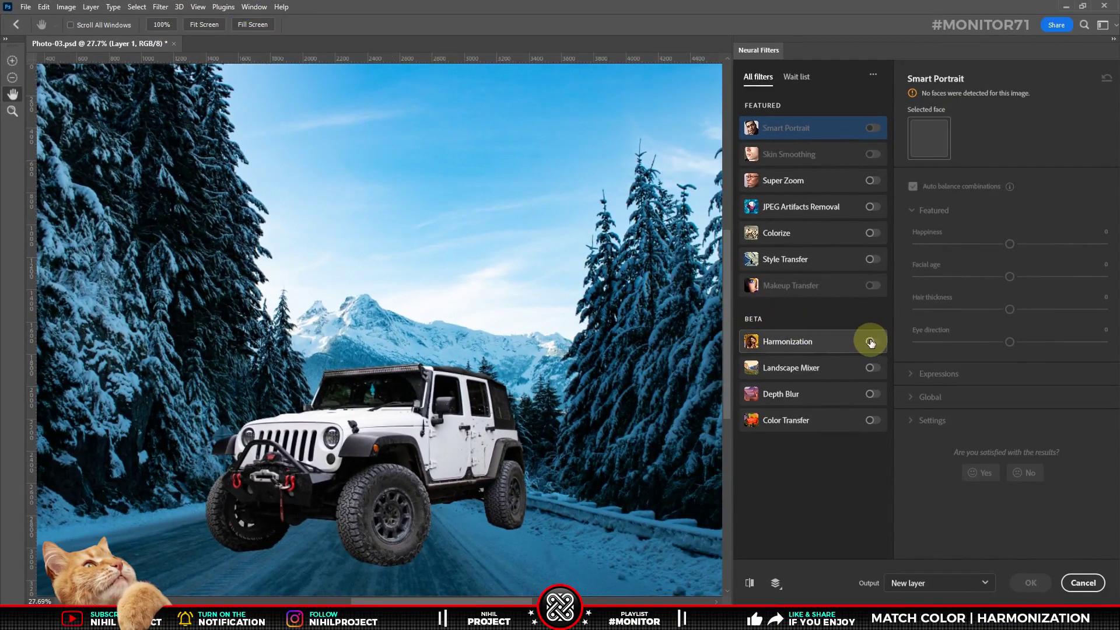
{"action": "left_click", "coordinate": [872, 342]}
{"action": "left_click", "coordinate": [945, 182]}
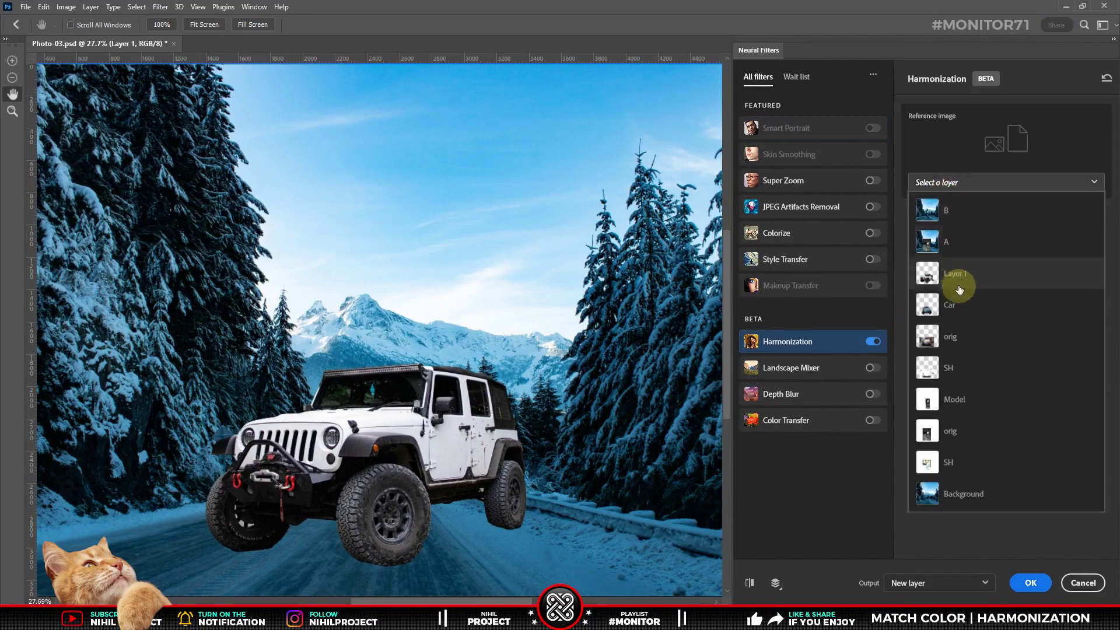
{"action": "left_click", "coordinate": [974, 484]}
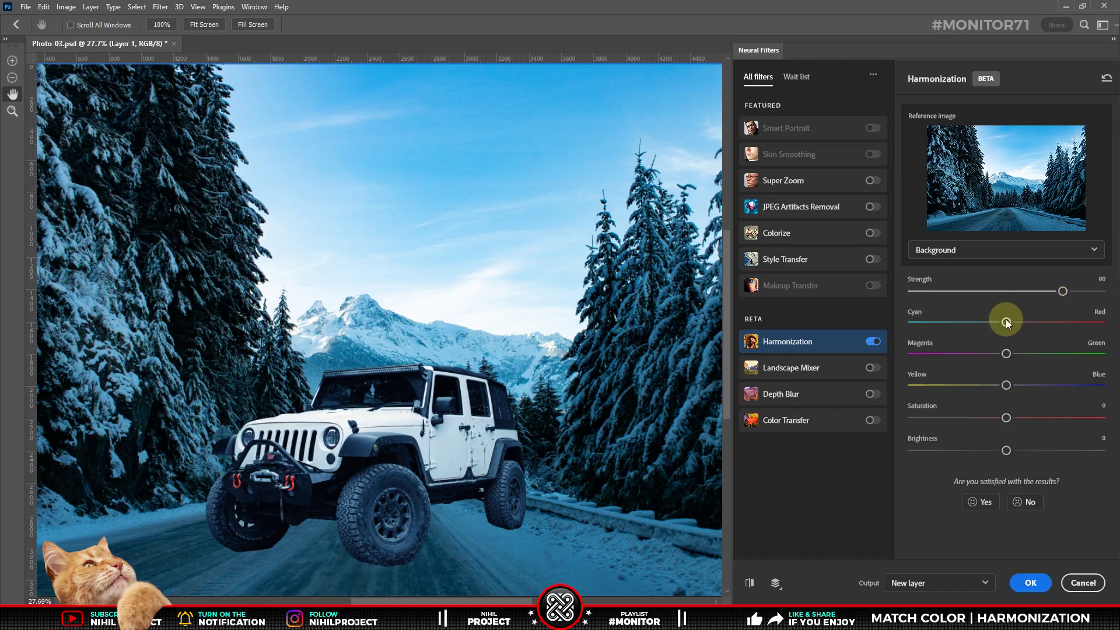
{"action": "left_click_drag", "start_coordinate": [991, 320], "coordinate": [988, 320]}
{"action": "left_click_drag", "start_coordinate": [984, 416], "coordinate": [978, 417]}
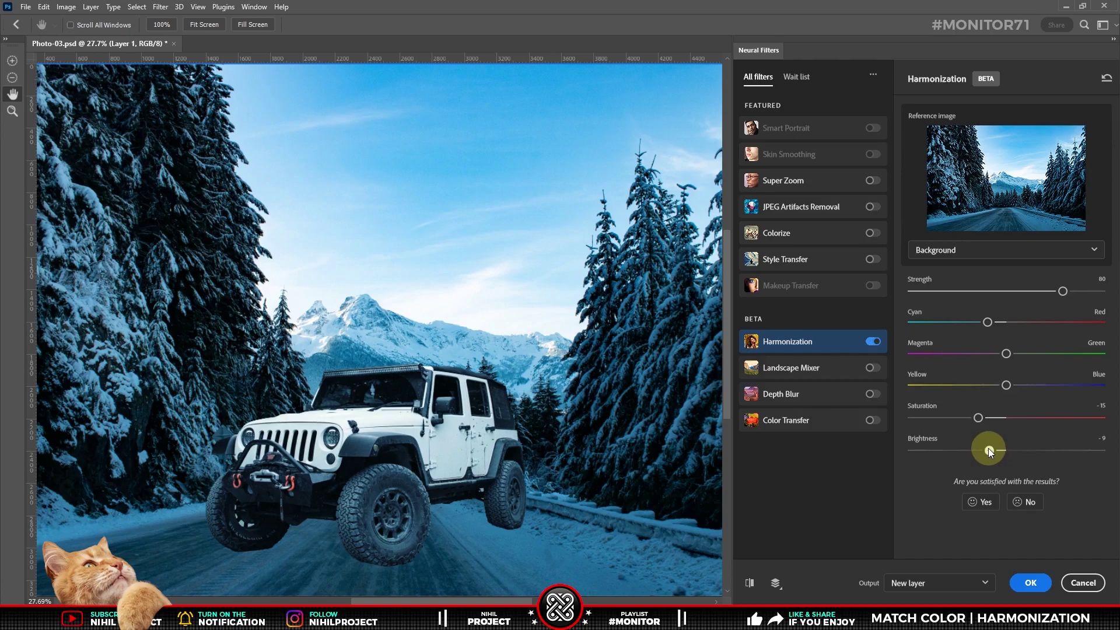
{"action": "left_click_drag", "start_coordinate": [989, 450], "coordinate": [987, 450]}
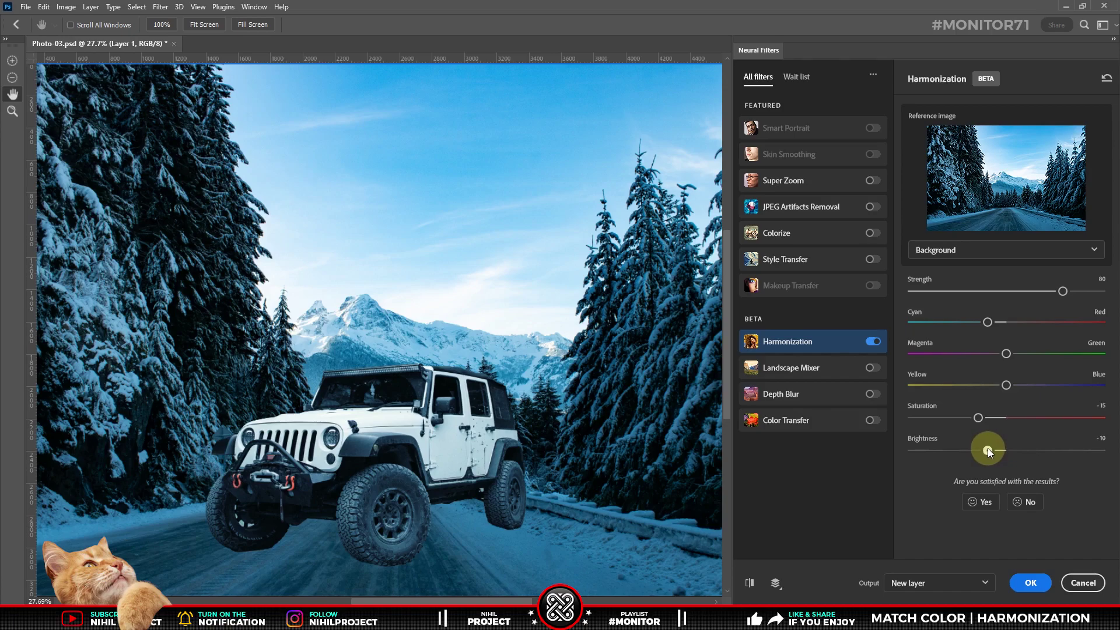
{"action": "left_click", "coordinate": [751, 583]}
{"action": "left_click", "coordinate": [751, 583]}
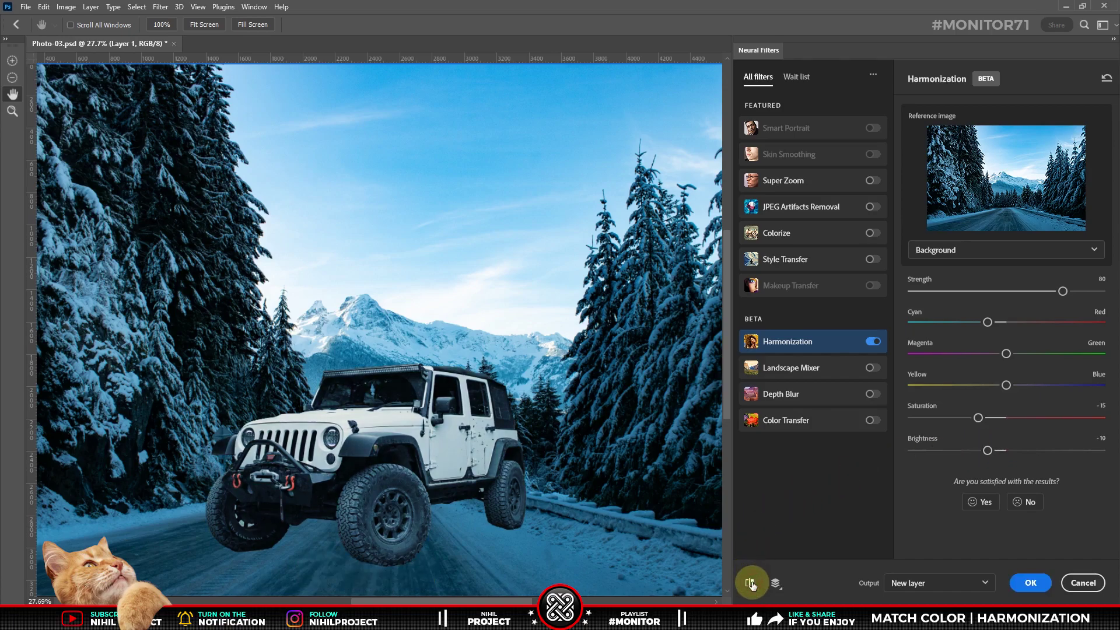
{"action": "left_click", "coordinate": [1041, 582]}
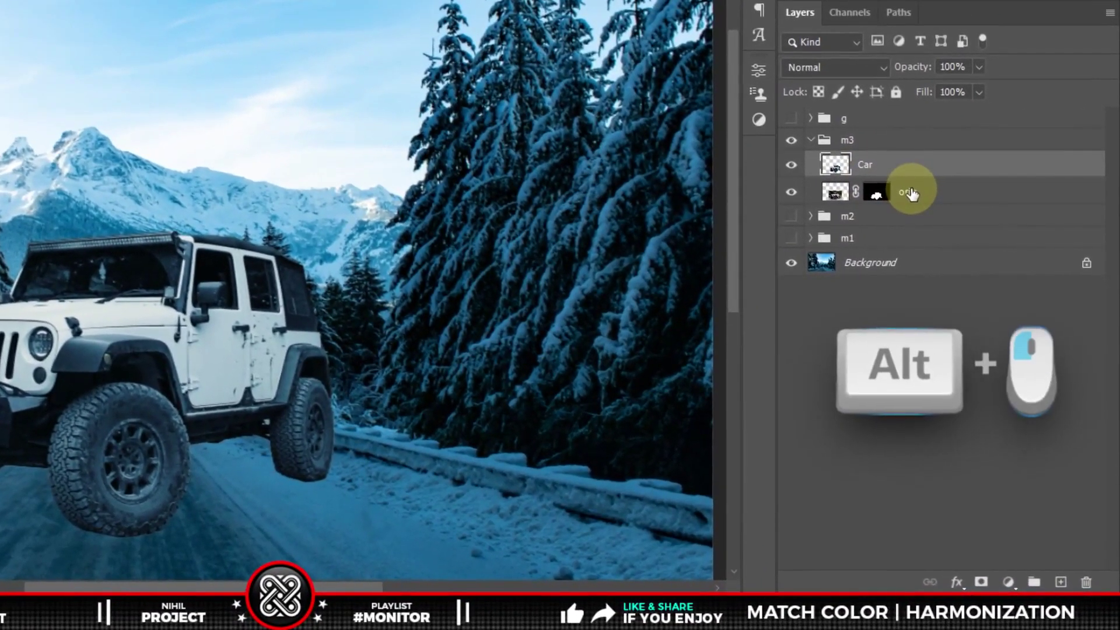
Step: Duplicate the jeep's orig layer just below it and name the copy SH
{"action": "left_click_drag", "start_coordinate": [980, 336], "coordinate": [982, 342]}
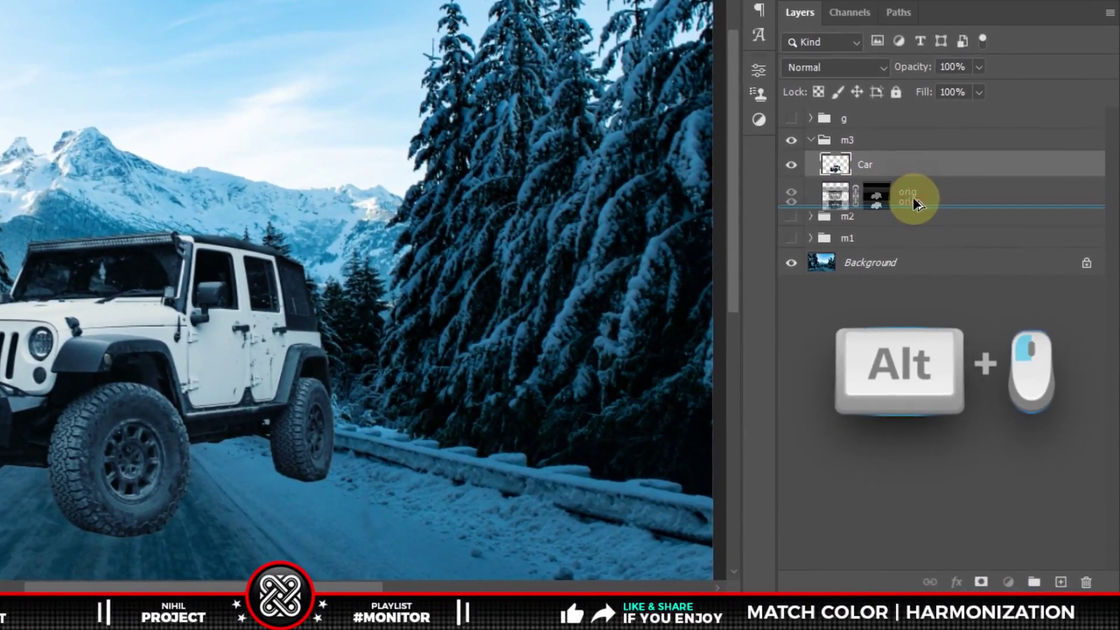
{"action": "left_click_drag", "start_coordinate": [913, 202], "coordinate": [914, 203]}
{"action": "double_click", "coordinate": [918, 217]}
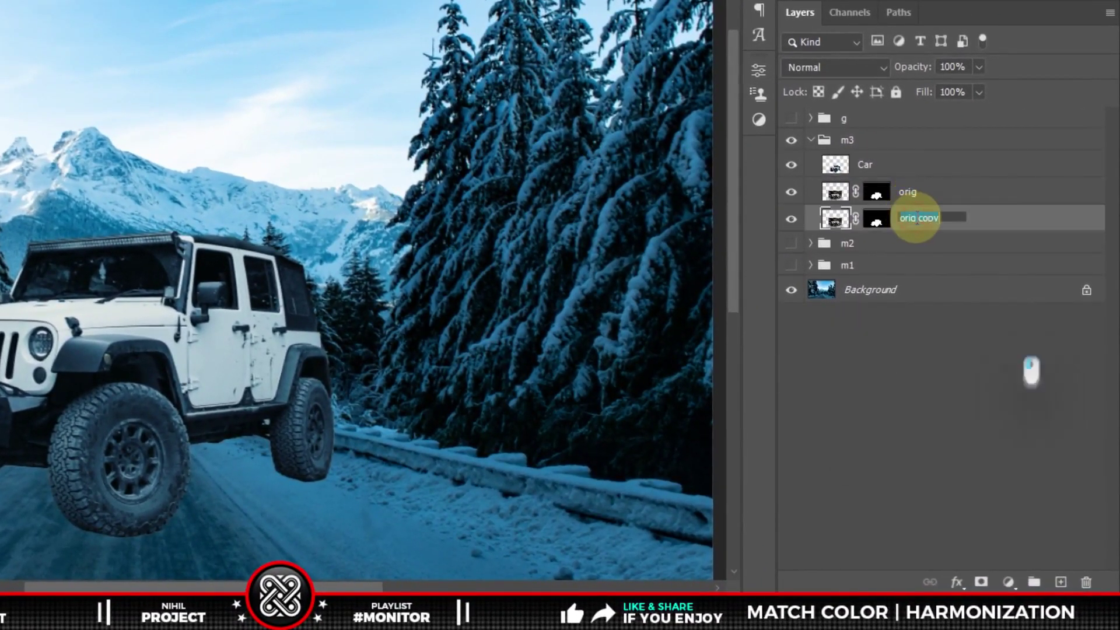
{"action": "type", "text": "SH"}
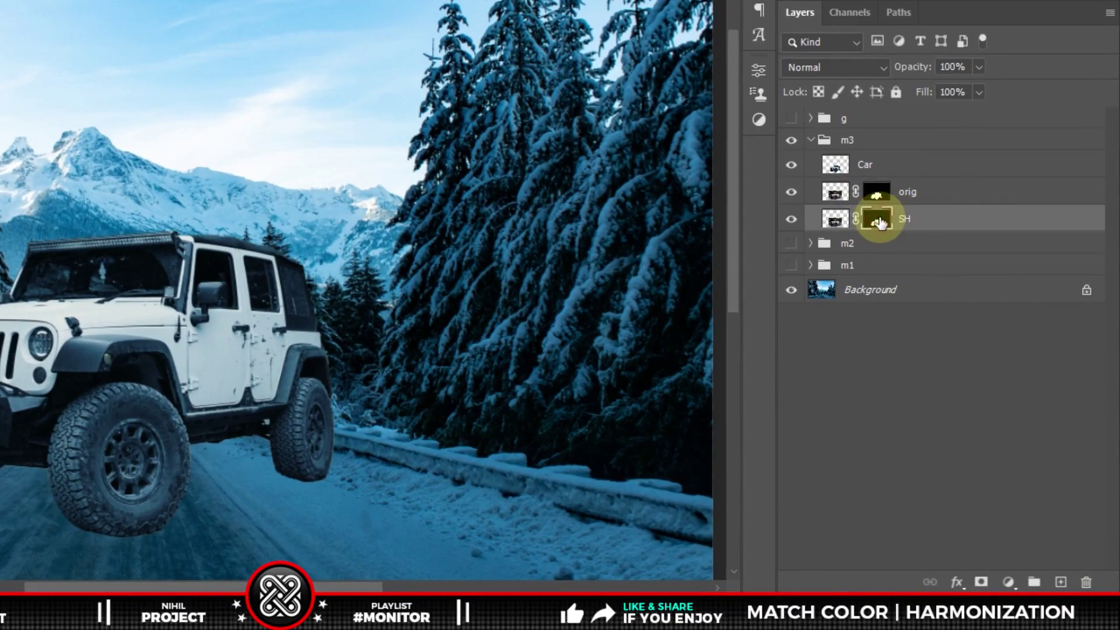
Step: Hide the Car and orig layers and paint the ground around the jeep's base into the SH mask
{"action": "left_click", "coordinate": [791, 192]}
{"action": "left_click", "coordinate": [791, 166]}
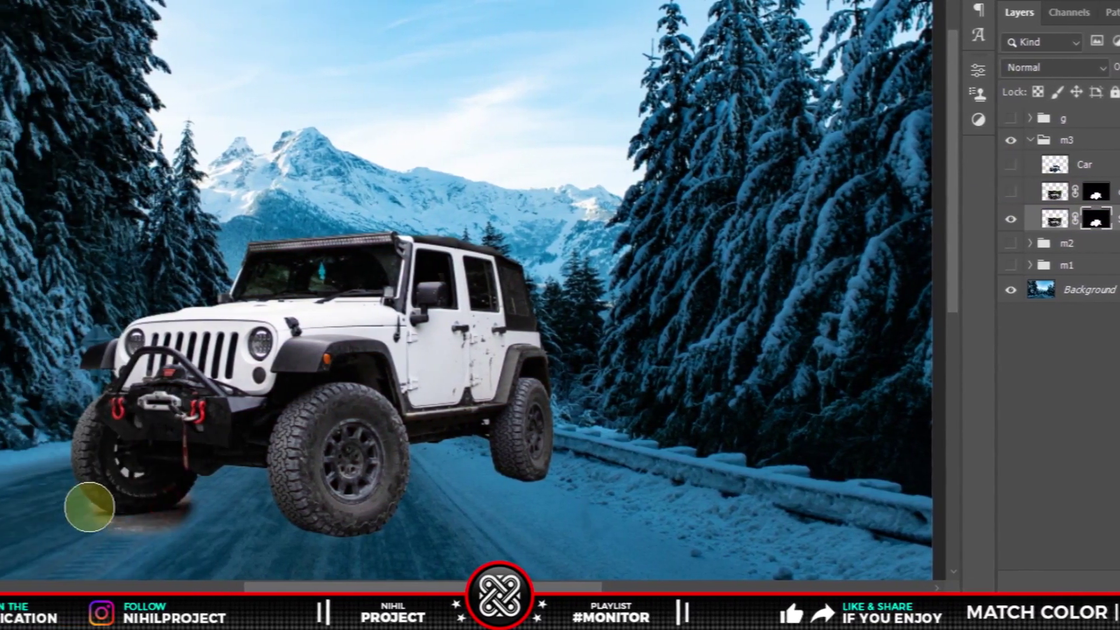
{"action": "mouse_move", "coordinate": [87, 507]}
{"action": "left_mouse_down"}
{"action": "mouse_move", "coordinate": [626, 458]}
{"action": "mouse_move", "coordinate": [335, 500]}
{"action": "left_mouse_up"}
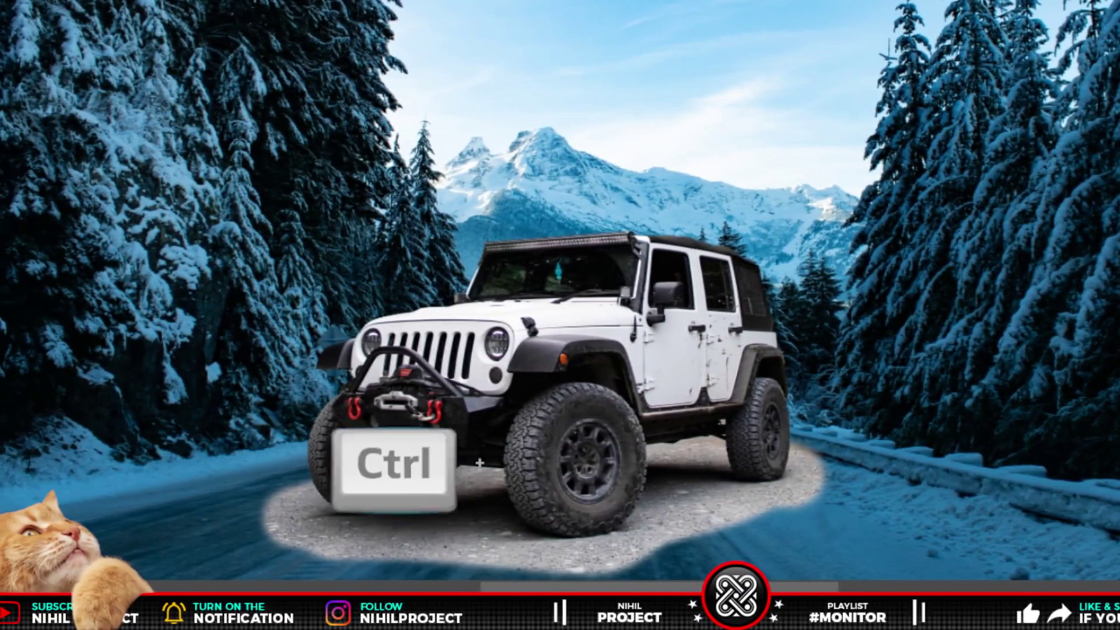
Step: Desaturate SH, set it to Multiply, darken it with Levels (midtone 0.9), and show Car again
{"action": "key", "text": "ctrl+shift+u"}
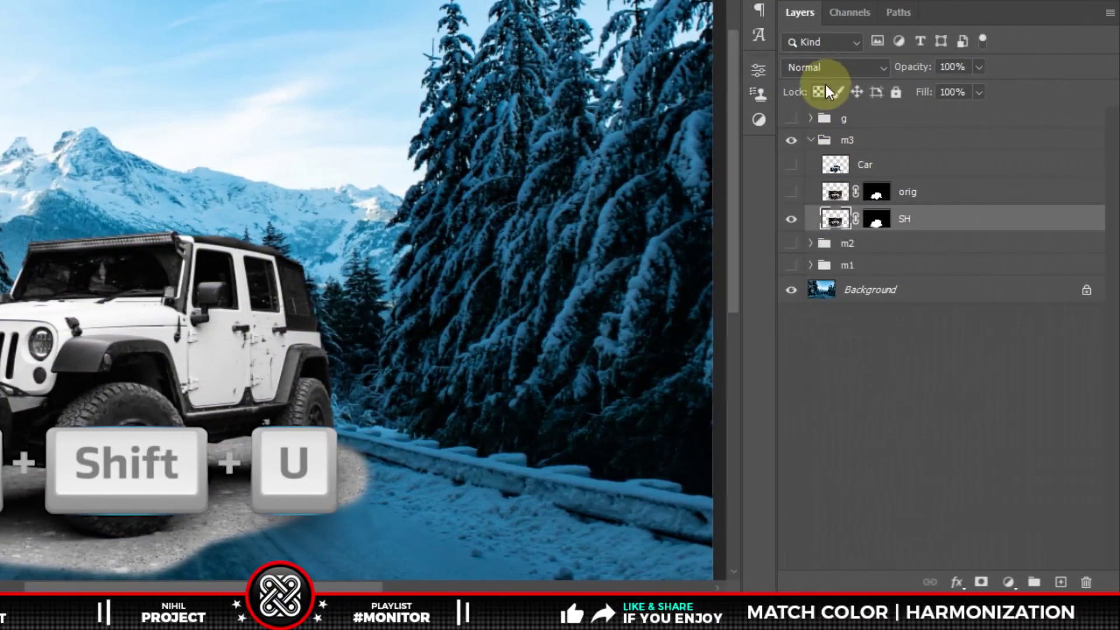
{"action": "left_click", "coordinate": [825, 69]}
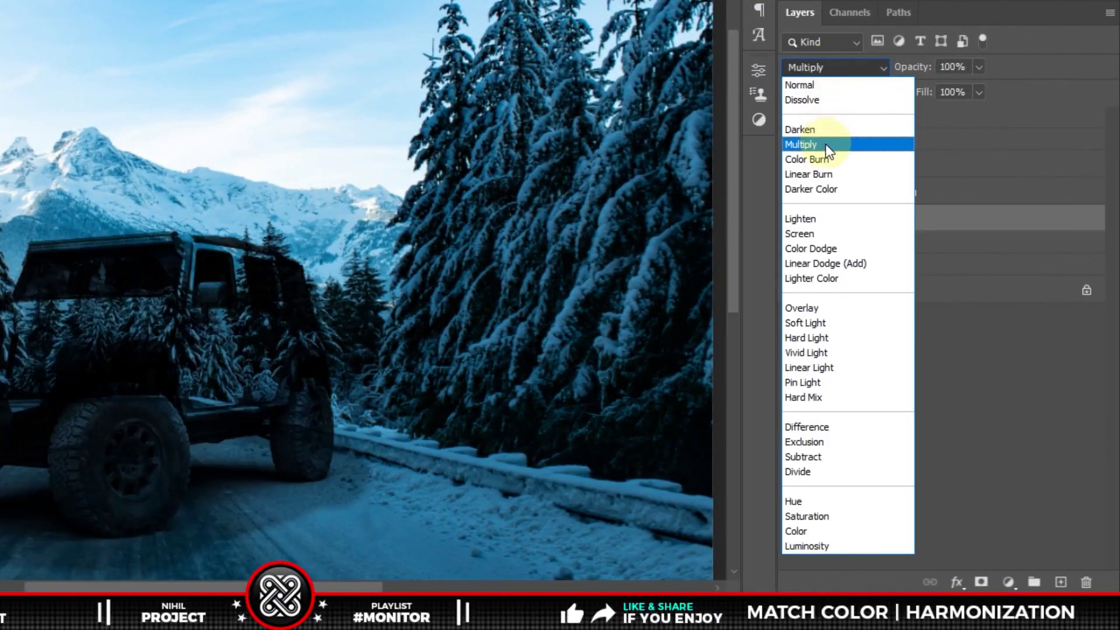
{"action": "left_click", "coordinate": [825, 144]}
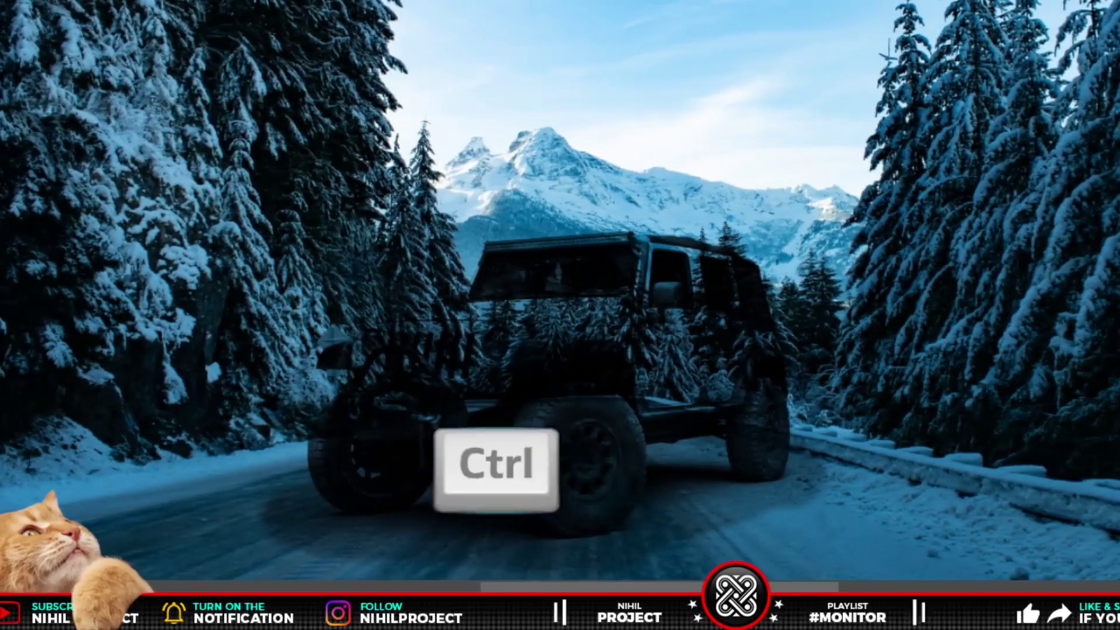
{"action": "key", "text": "ctrl+l"}
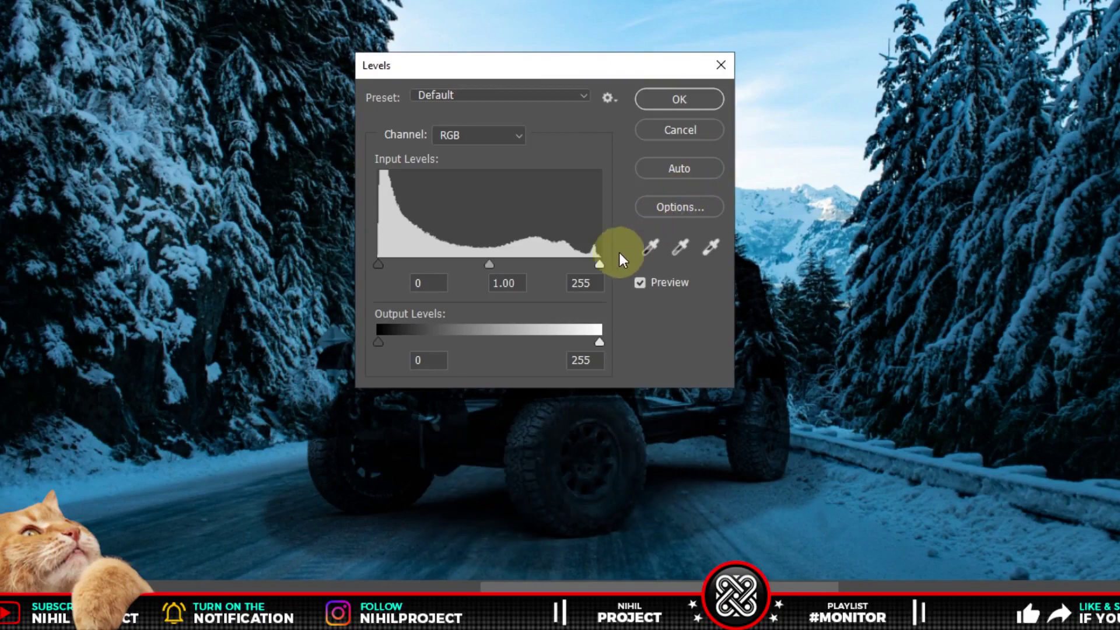
{"action": "left_click_drag", "start_coordinate": [600, 263], "coordinate": [482, 265]}
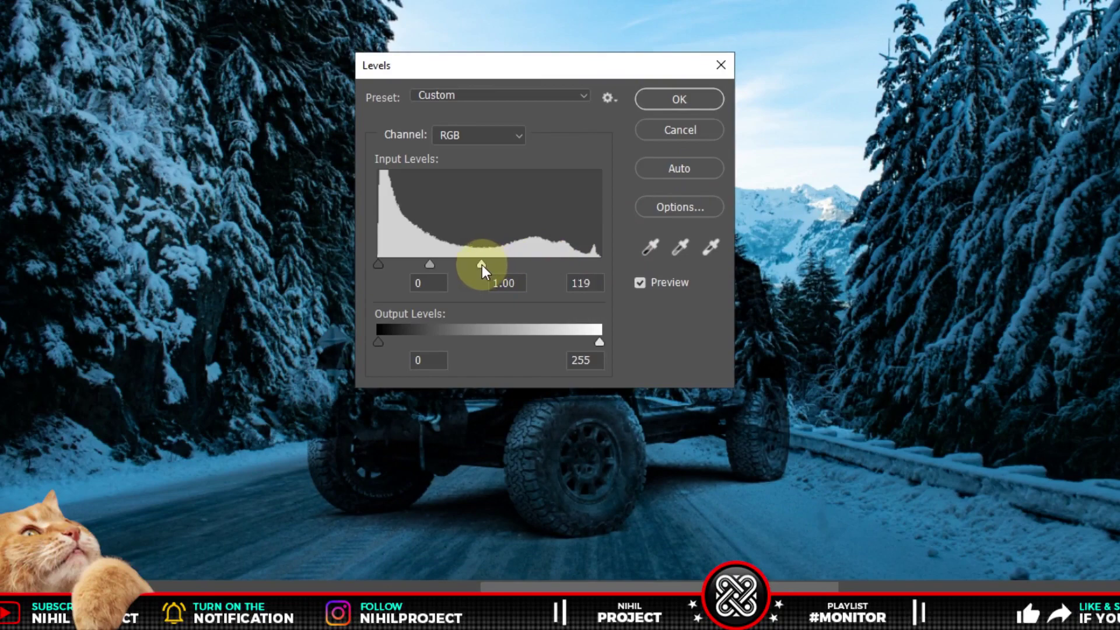
{"action": "double_click", "coordinate": [512, 282]}
{"action": "type", "text": "0.9"}
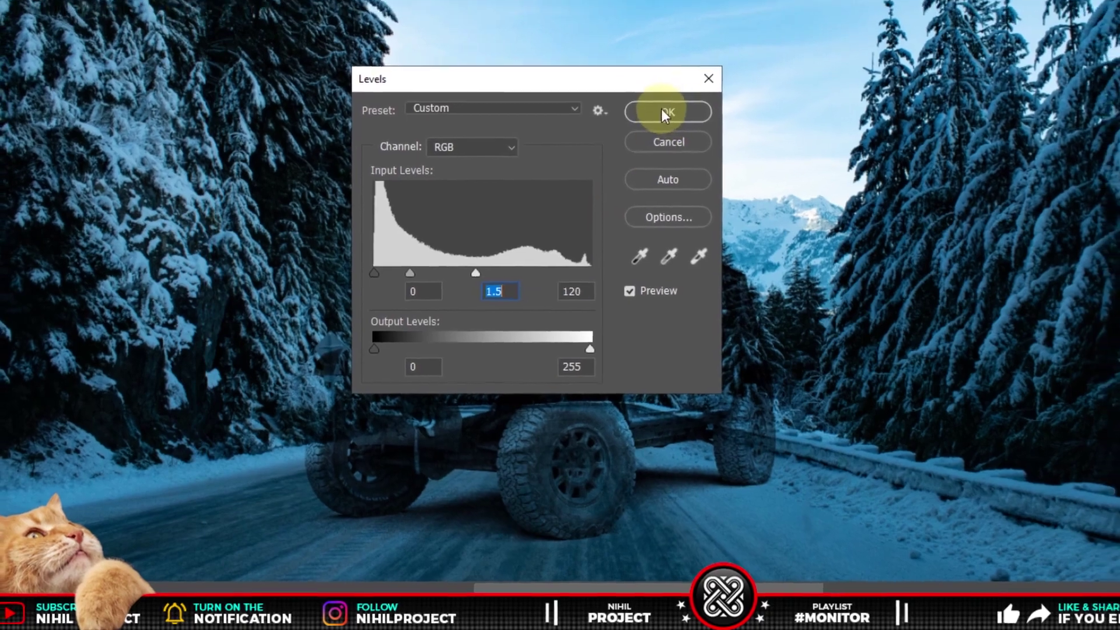
{"action": "left_click", "coordinate": [665, 104]}
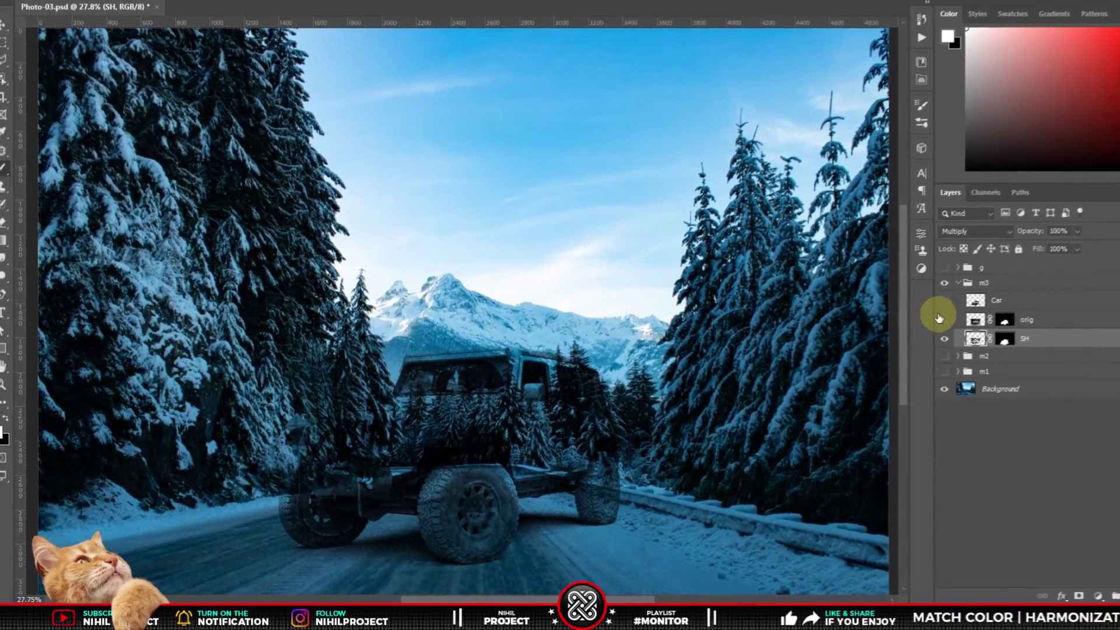
{"action": "left_click", "coordinate": [901, 320]}
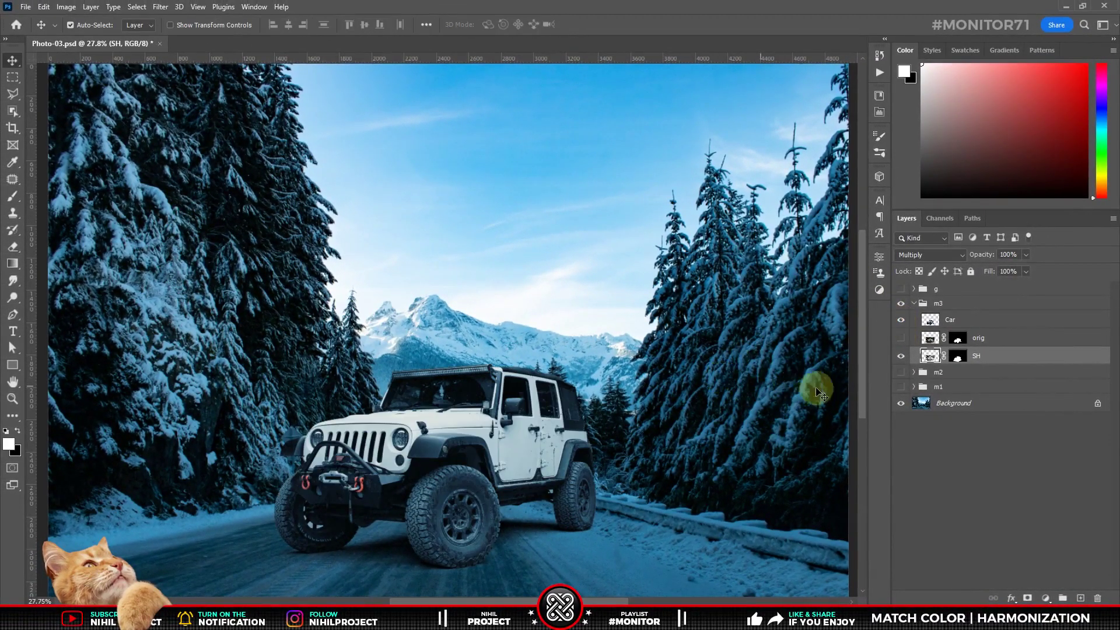
{"action": "left_click", "coordinate": [901, 356]}
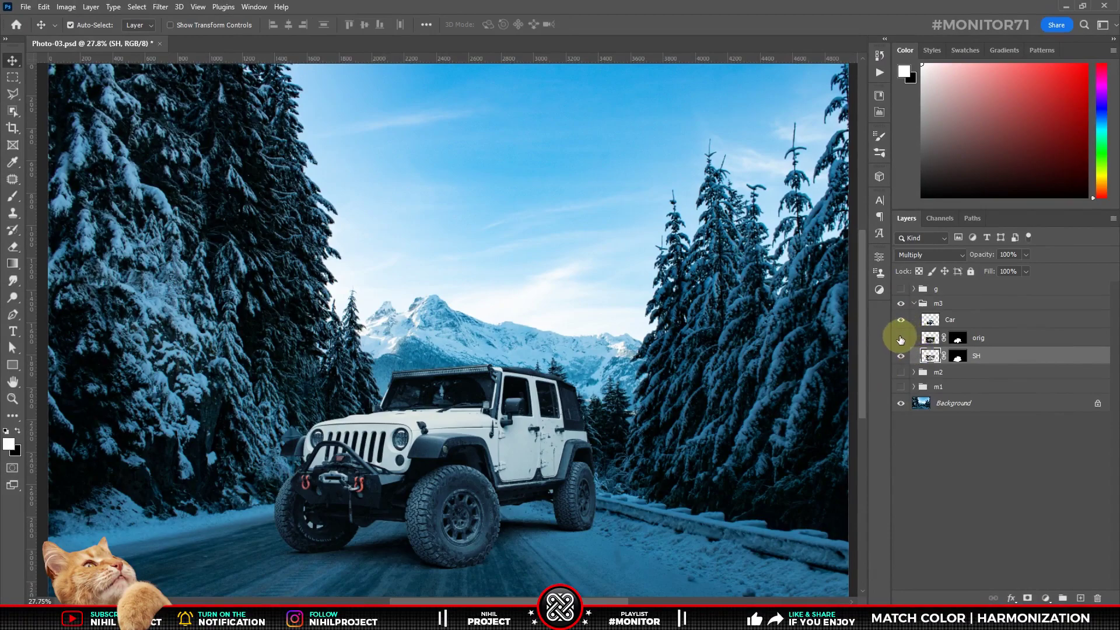
{"action": "left_click", "coordinate": [900, 320]}
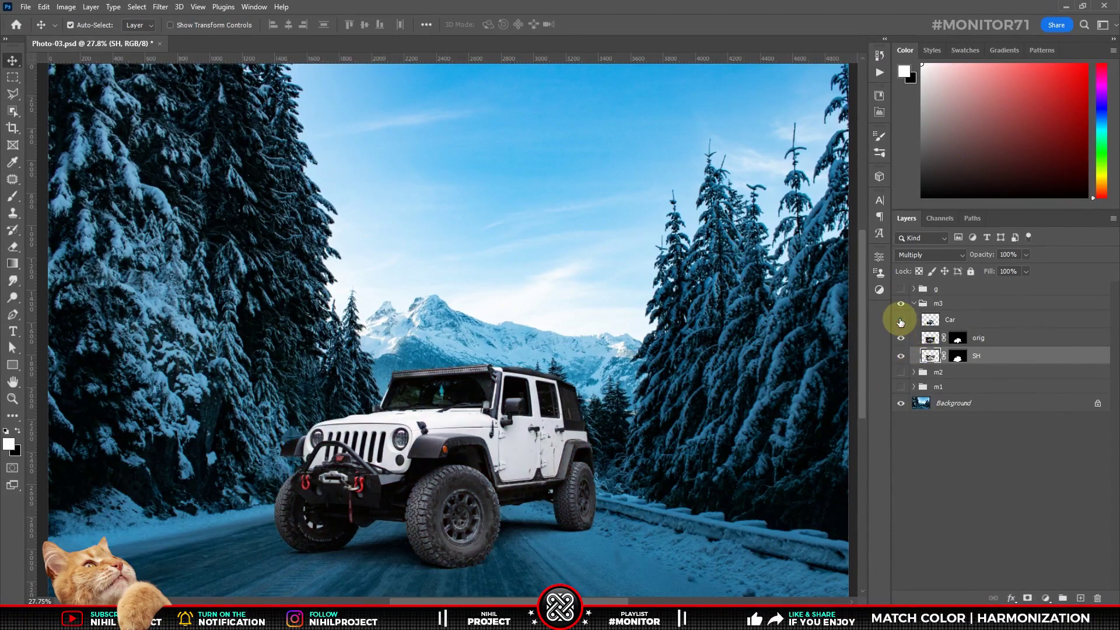
{"action": "left_click", "coordinate": [901, 321]}
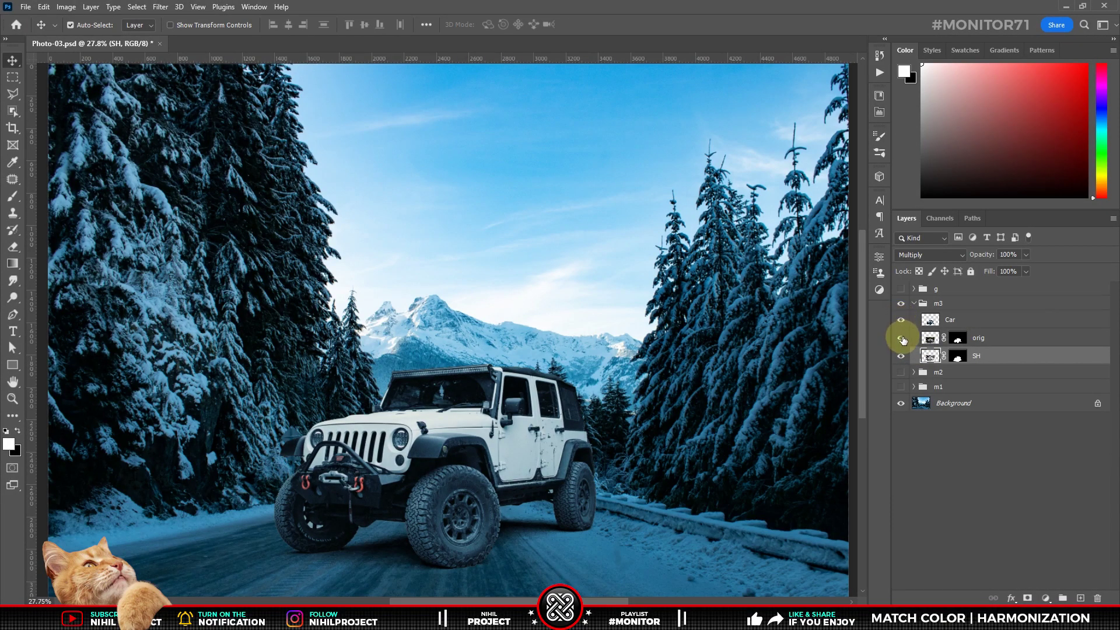